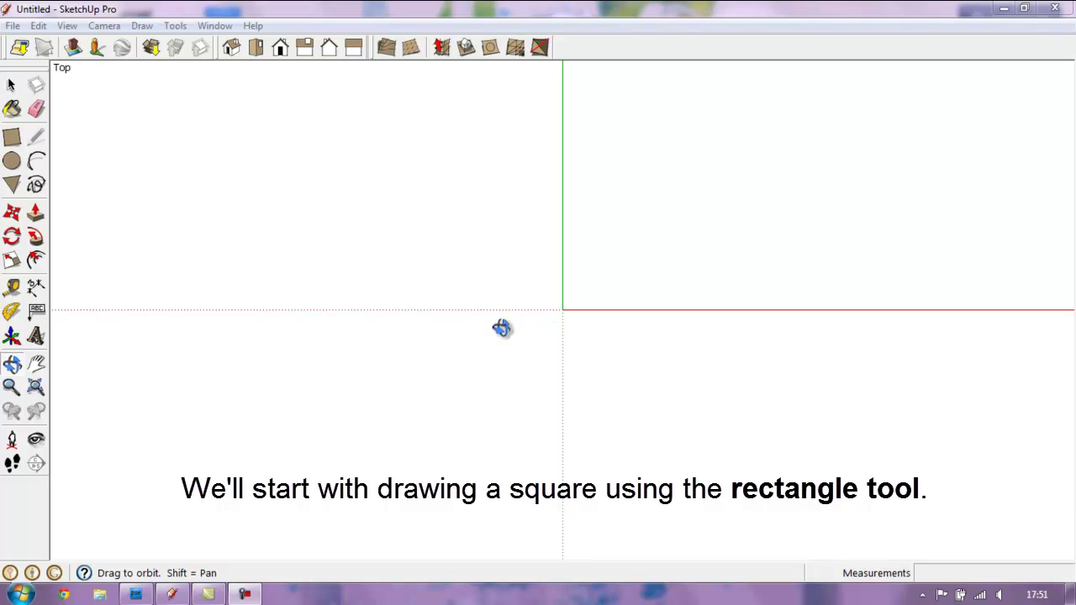
Step: Tilt into a perspective view and draw a 127 × 127 cm square starting at the origin
{"action": "mouse_move", "coordinate": [774, 340]}
{"action": "left_mouse_down"}
{"action": "mouse_move", "coordinate": [627, 269]}
{"action": "mouse_move", "coordinate": [552, 185]}
{"action": "mouse_move", "coordinate": [511, 110]}
{"action": "mouse_move", "coordinate": [508, 130]}
{"action": "left_mouse_up"}
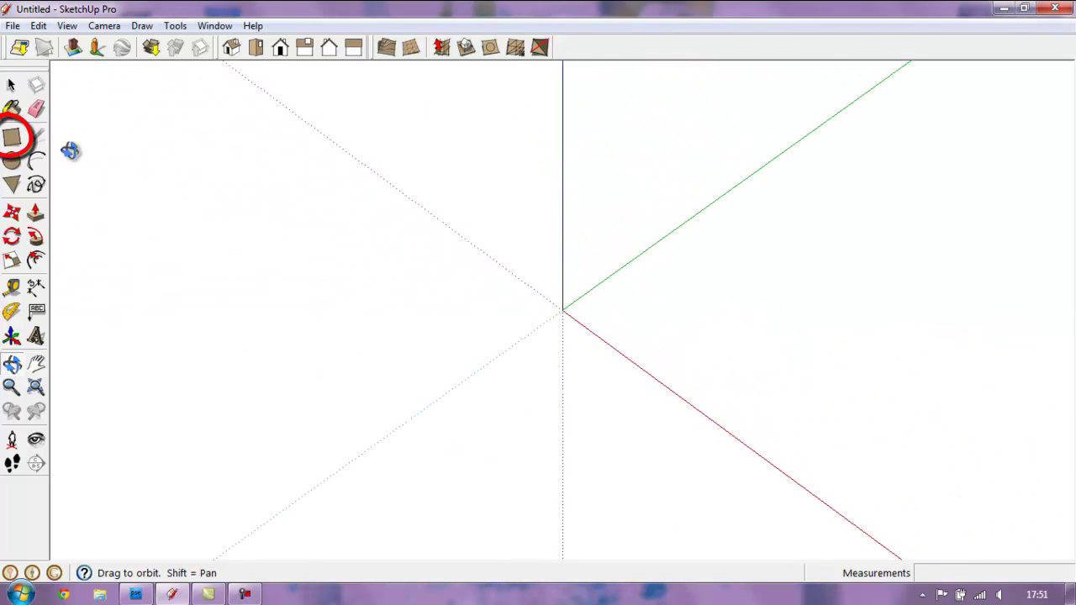
{"action": "left_click", "coordinate": [12, 137]}
{"action": "middle_click_drag", "start_coordinate": [749, 247], "coordinate": [486, 296]}
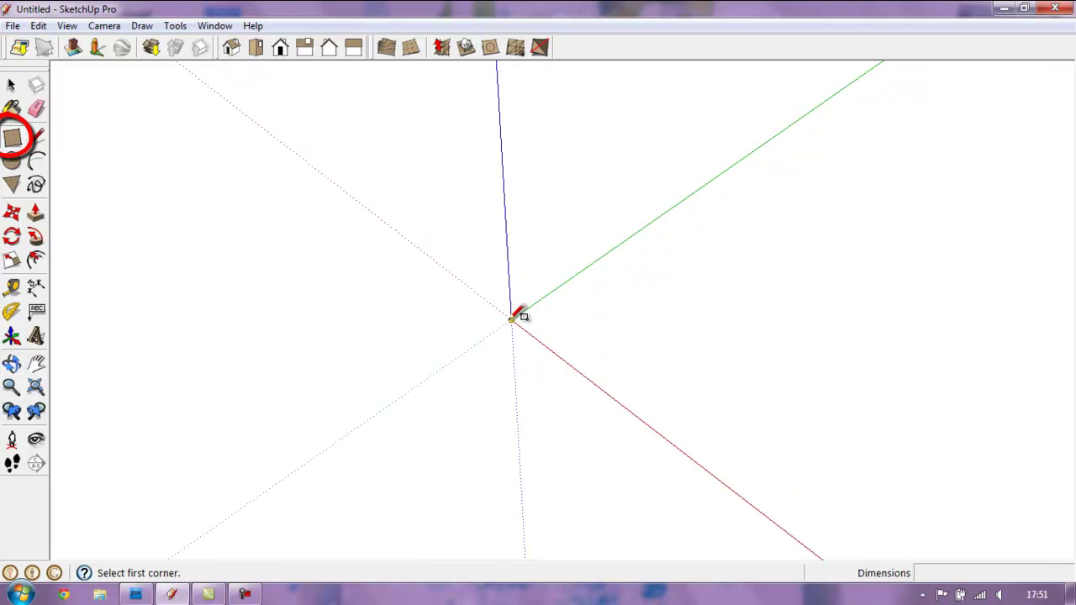
{"action": "left_click", "coordinate": [511, 319]}
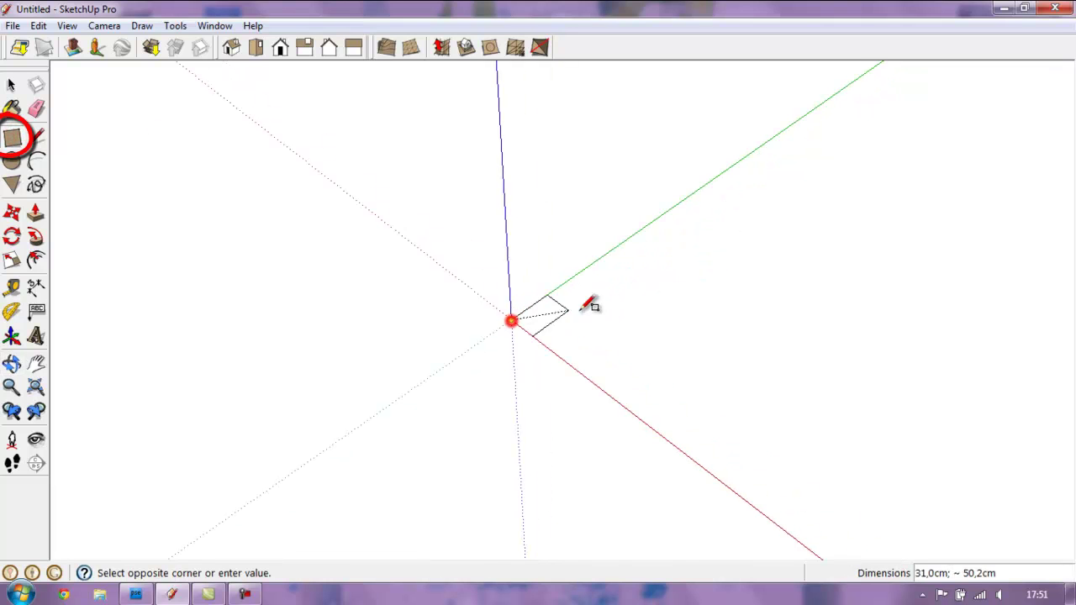
{"action": "left_click", "coordinate": [691, 320]}
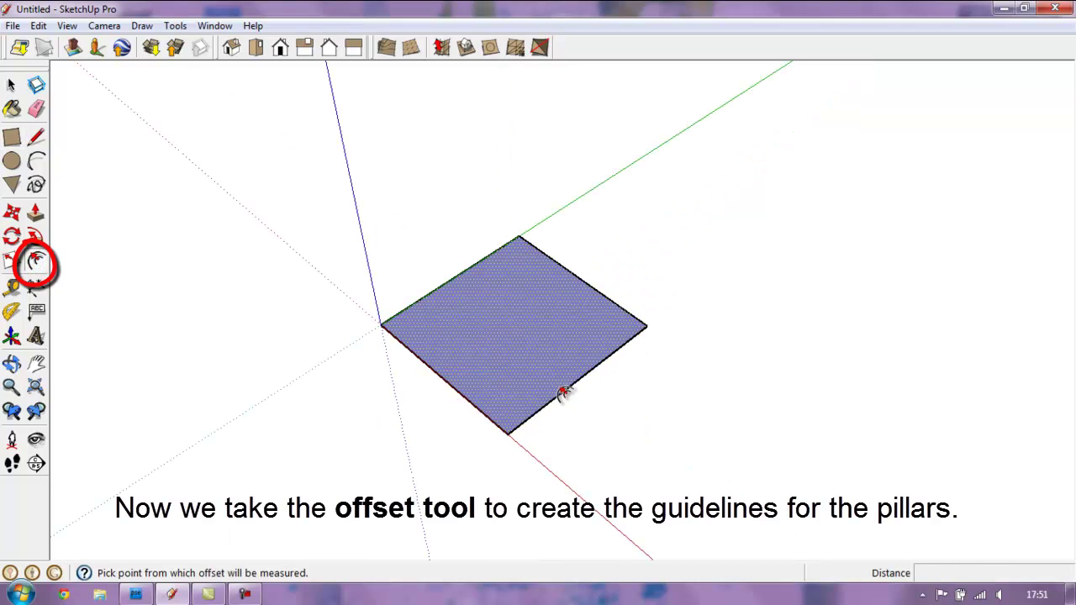
Step: Offset the square's outline inward by about 12.7 cm
{"action": "left_click", "coordinate": [565, 392]}
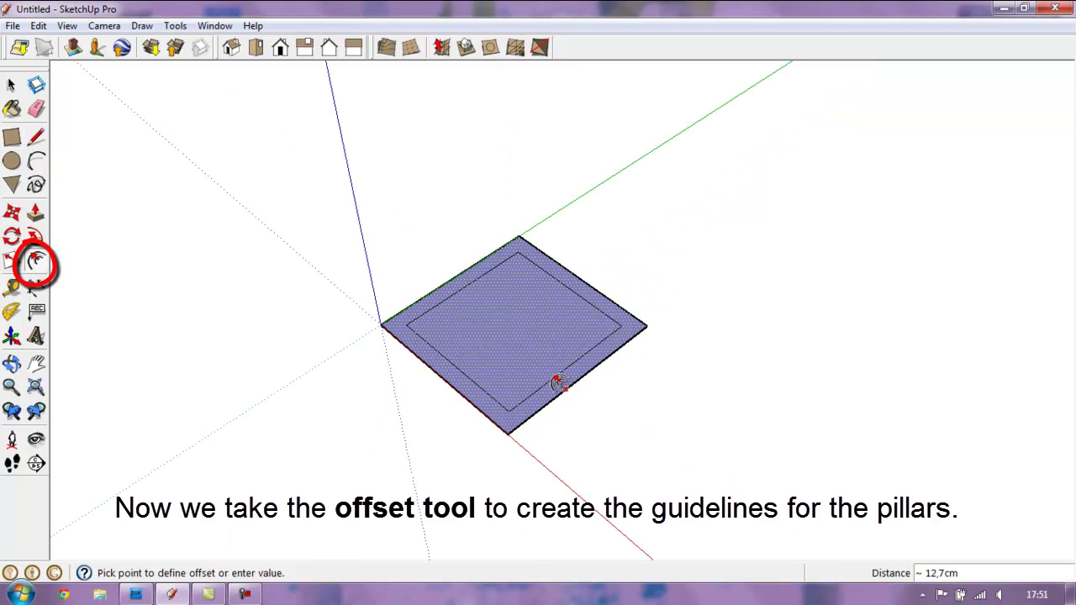
{"action": "left_click", "coordinate": [557, 376]}
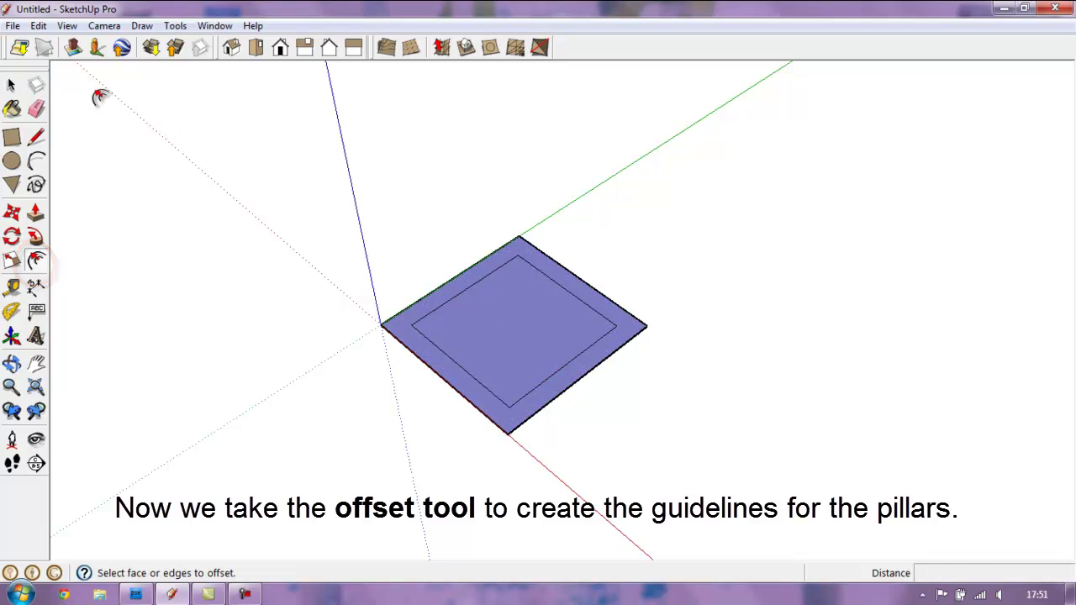
{"action": "left_click", "coordinate": [11, 137]}
Step: Draw a small square pillar footprint, roughly 14.5 cm, at each of the four corners
{"action": "left_click", "coordinate": [13, 140]}
{"action": "left_click", "coordinate": [519, 241]}
{"action": "left_click", "coordinate": [518, 241]}
{"action": "left_click", "coordinate": [645, 327]}
{"action": "left_click", "coordinate": [645, 327]}
{"action": "left_click", "coordinate": [509, 407]}
{"action": "left_click", "coordinate": [508, 432]}
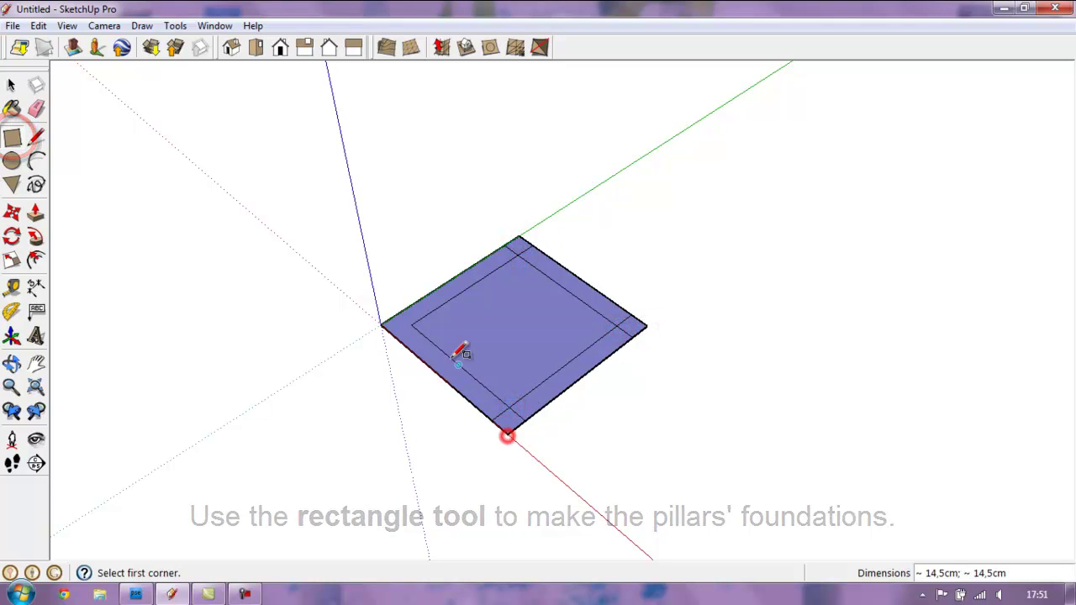
{"action": "left_click", "coordinate": [412, 325]}
{"action": "left_click", "coordinate": [383, 324]}
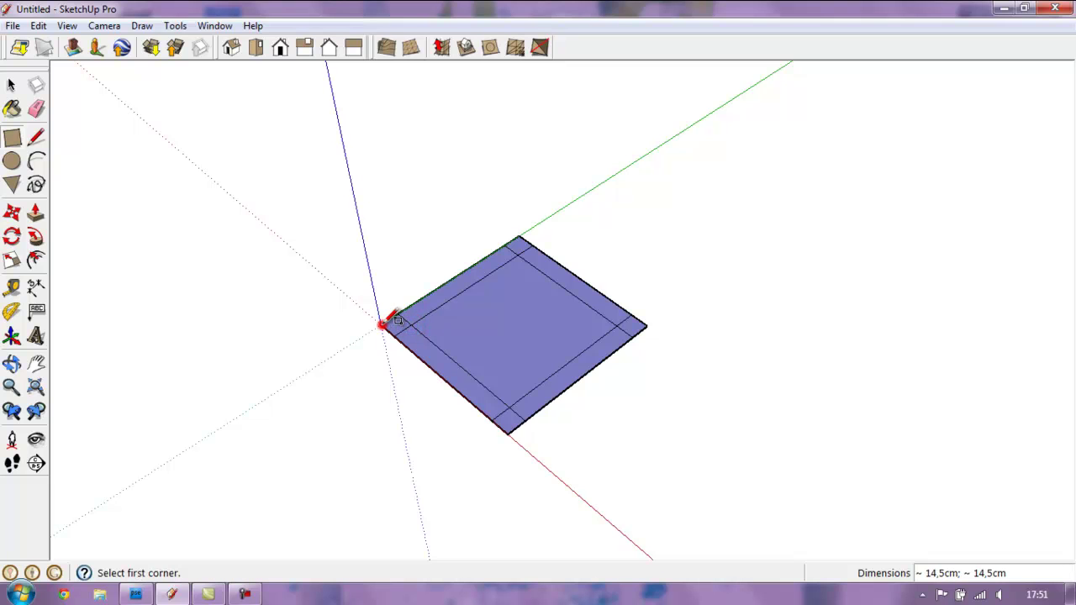
{"action": "left_click", "coordinate": [35, 213]}
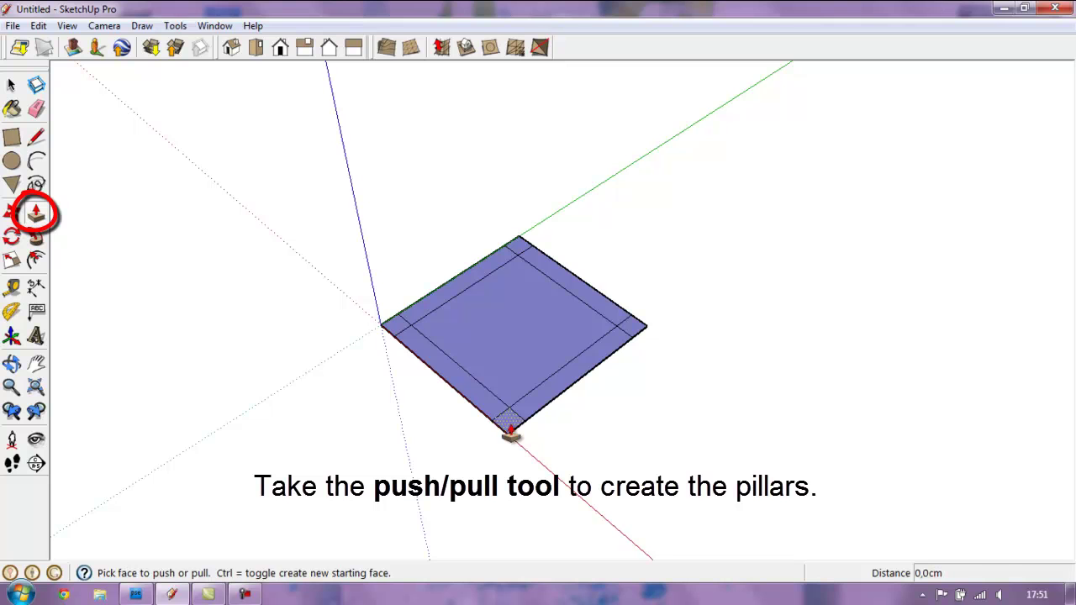
Step: Push/Pull the front, right, back and left corner squares up 141 cm into pillars
{"action": "left_click_drag", "start_coordinate": [510, 432], "coordinate": [504, 263]}
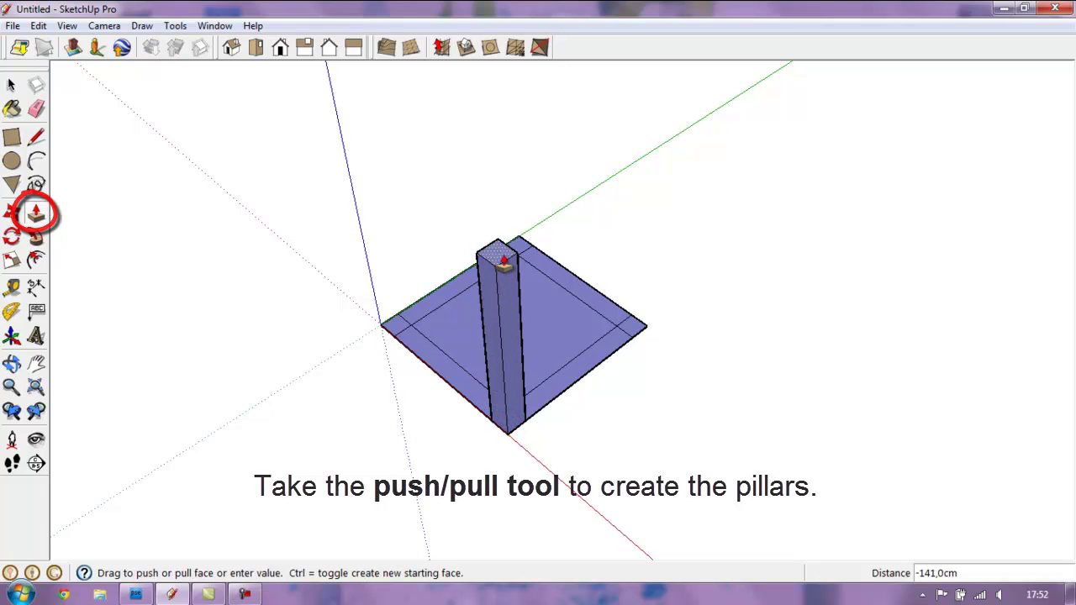
{"action": "left_click", "coordinate": [504, 262]}
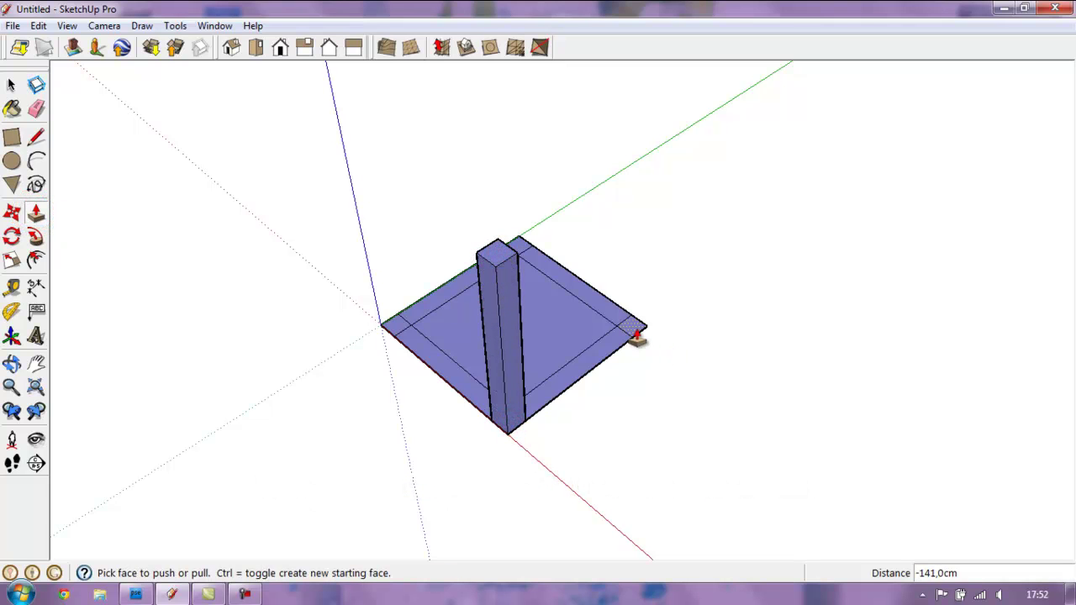
{"action": "left_click", "coordinate": [636, 336]}
{"action": "left_click", "coordinate": [509, 252]}
{"action": "left_click", "coordinate": [522, 252]}
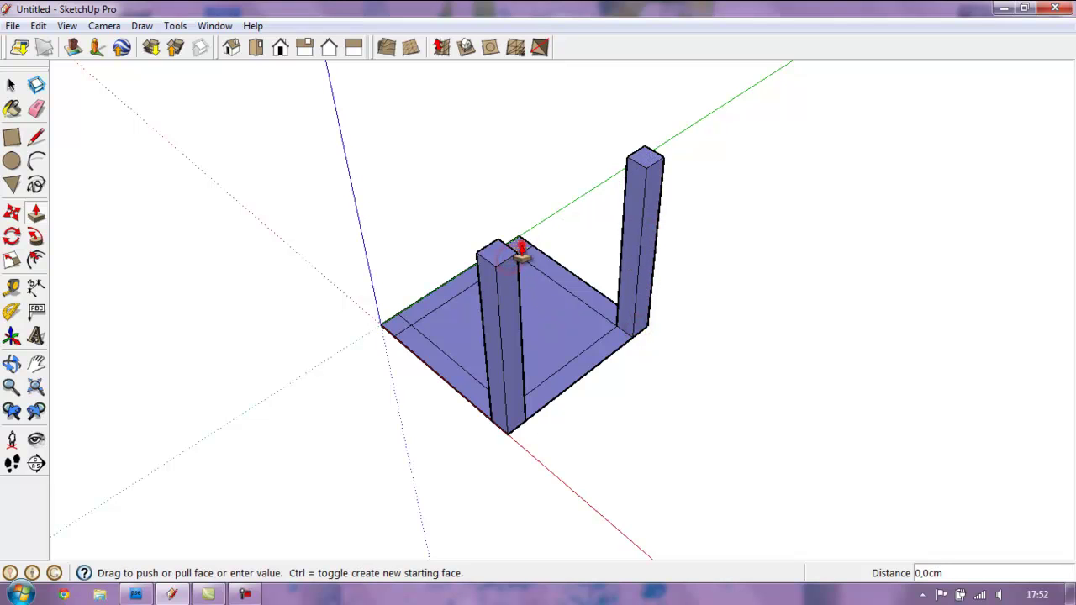
{"action": "left_click", "coordinate": [639, 177]}
{"action": "left_click", "coordinate": [392, 327]}
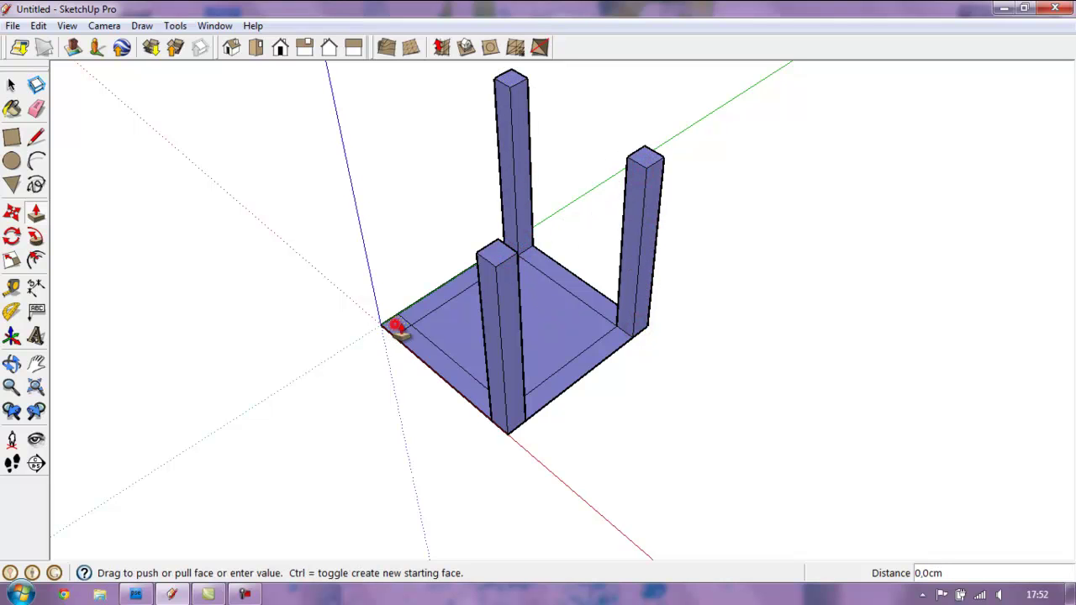
{"action": "left_click", "coordinate": [510, 267]}
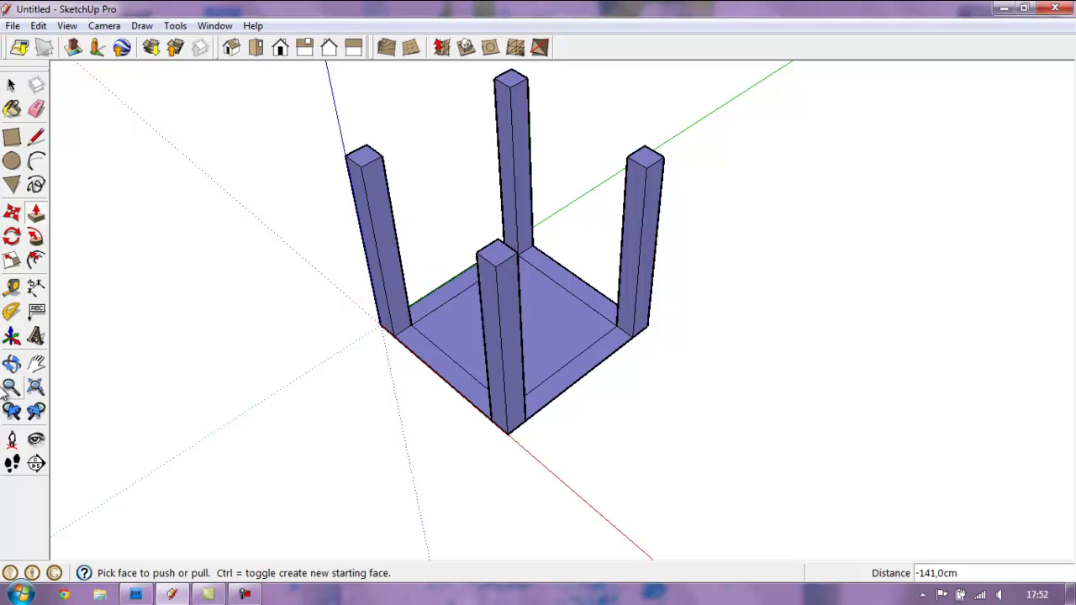
{"action": "left_click", "coordinate": [12, 364]}
{"action": "mouse_move", "coordinate": [598, 351]}
{"action": "left_mouse_down"}
{"action": "mouse_move", "coordinate": [512, 339]}
{"action": "mouse_move", "coordinate": [440, 221]}
{"action": "mouse_move", "coordinate": [425, 119]}
{"action": "mouse_move", "coordinate": [312, 216]}
{"action": "mouse_move", "coordinate": [249, 324]}
{"action": "mouse_move", "coordinate": [440, 367]}
{"action": "mouse_move", "coordinate": [516, 327]}
{"action": "left_mouse_up"}
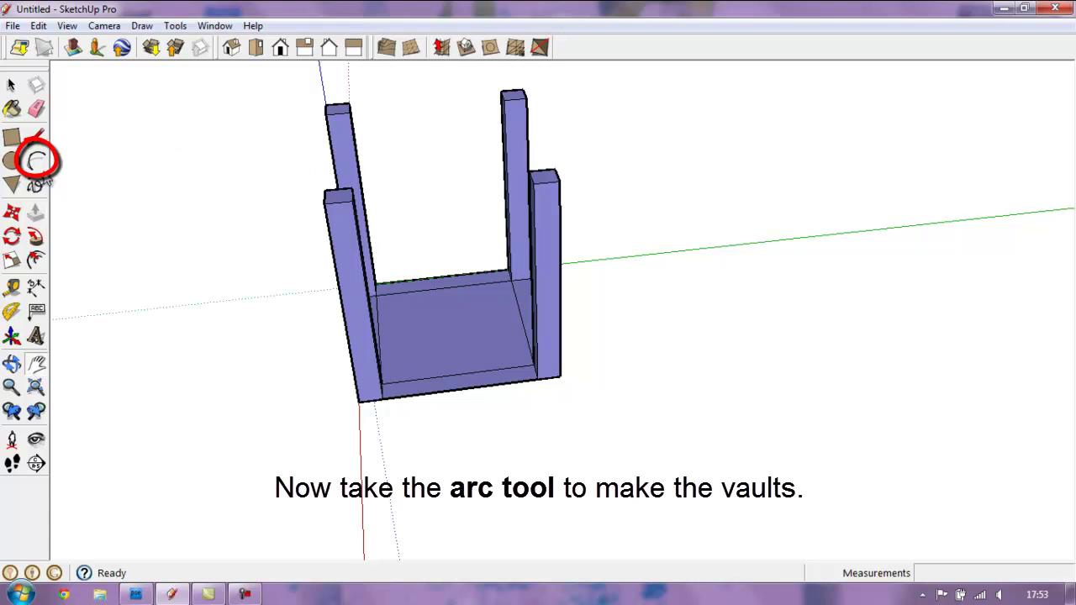
Step: Draw inner and outer half-circle arcs, 63.5 cm bulge, between the two front pillars
{"action": "left_click", "coordinate": [36, 160]}
{"action": "left_click", "coordinate": [351, 200]}
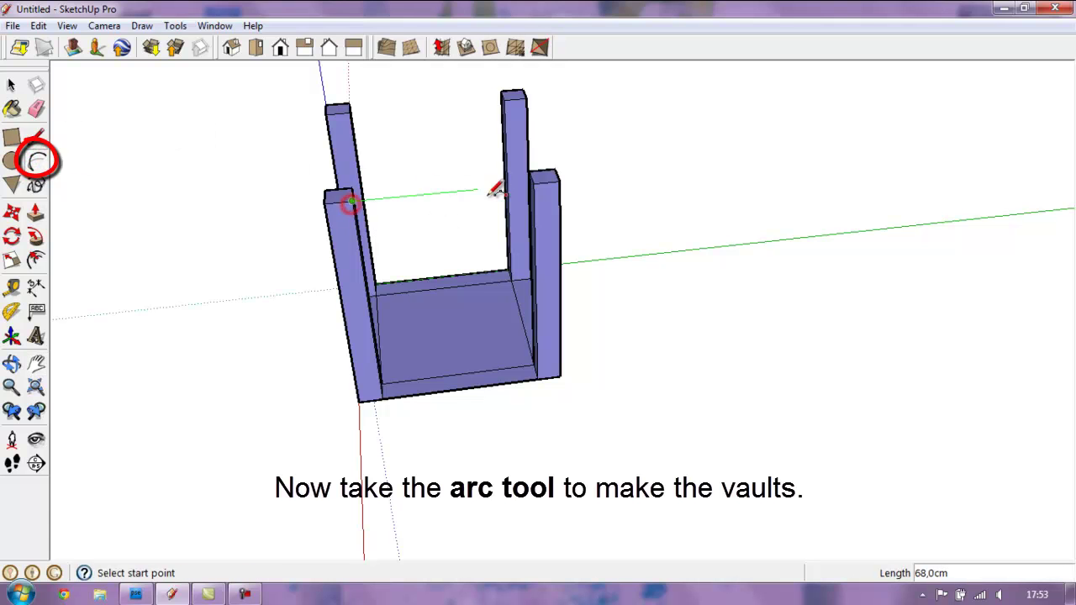
{"action": "left_click", "coordinate": [533, 183]}
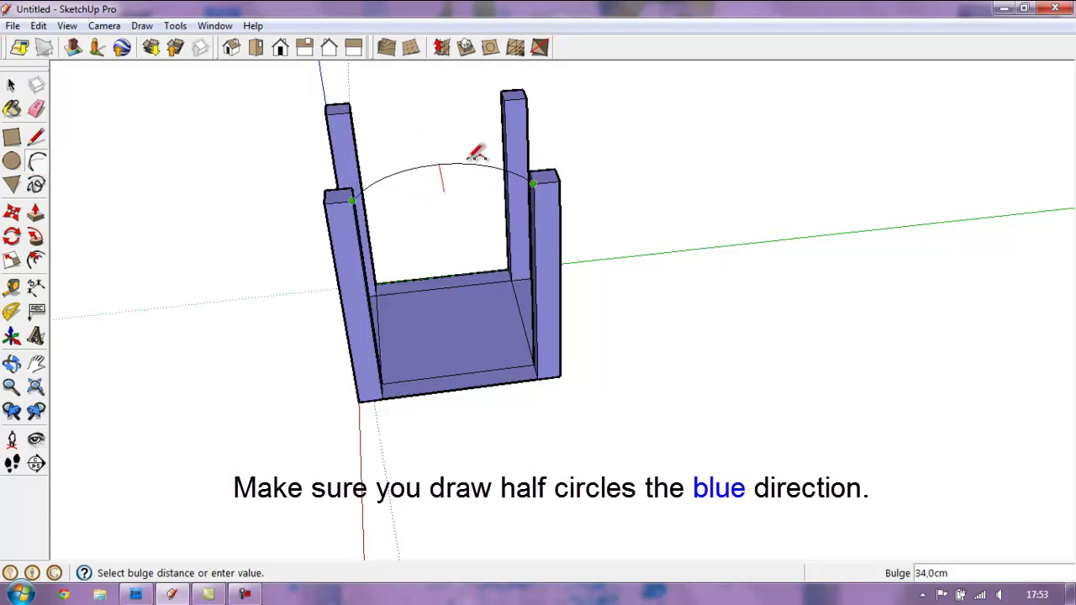
{"action": "left_click", "coordinate": [556, 95]}
{"action": "left_click", "coordinate": [323, 204]}
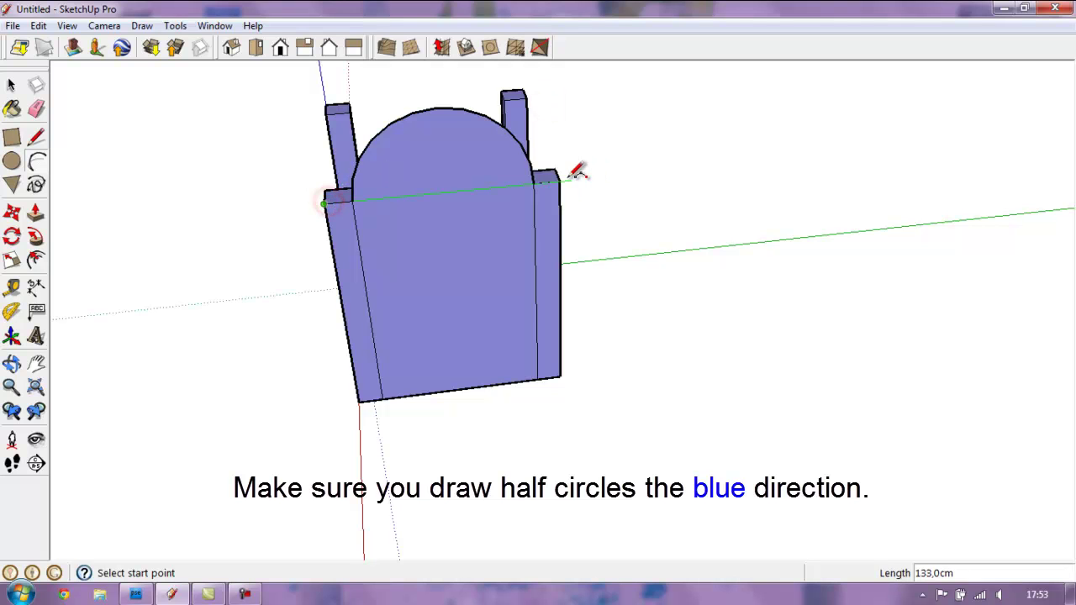
{"action": "left_click", "coordinate": [559, 179]}
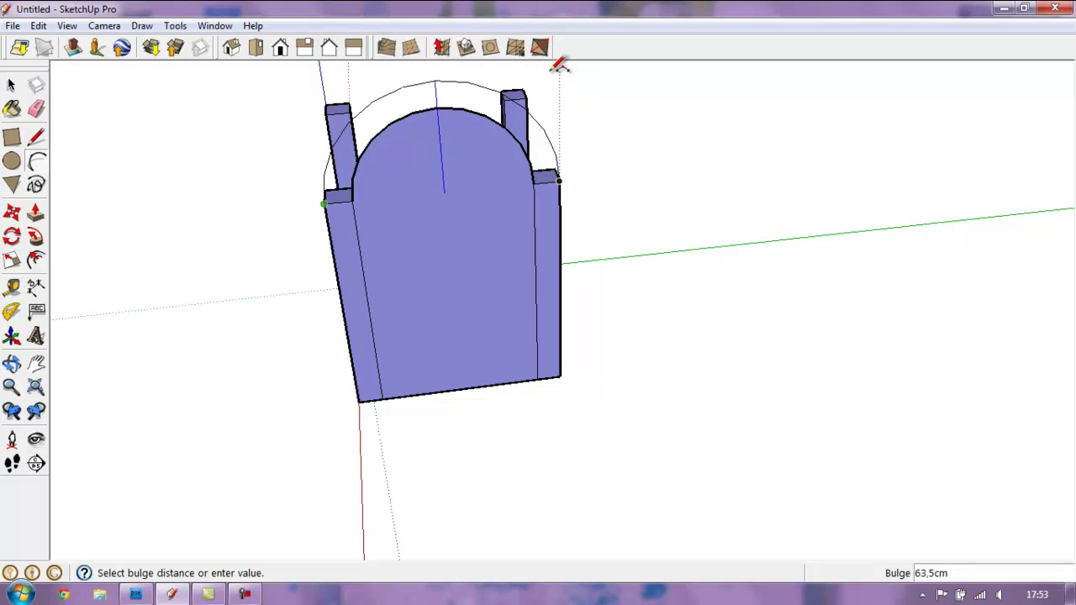
{"action": "left_click", "coordinate": [553, 71]}
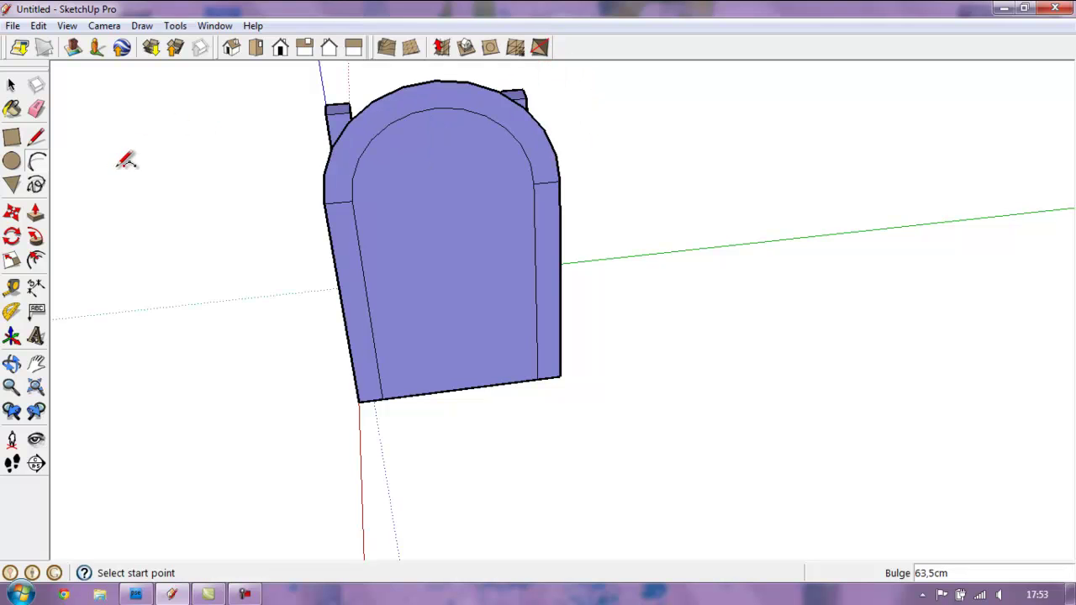
Step: Close the arch with a line across, then delete the faces below and inside it
{"action": "left_click", "coordinate": [38, 141]}
{"action": "left_click", "coordinate": [352, 202]}
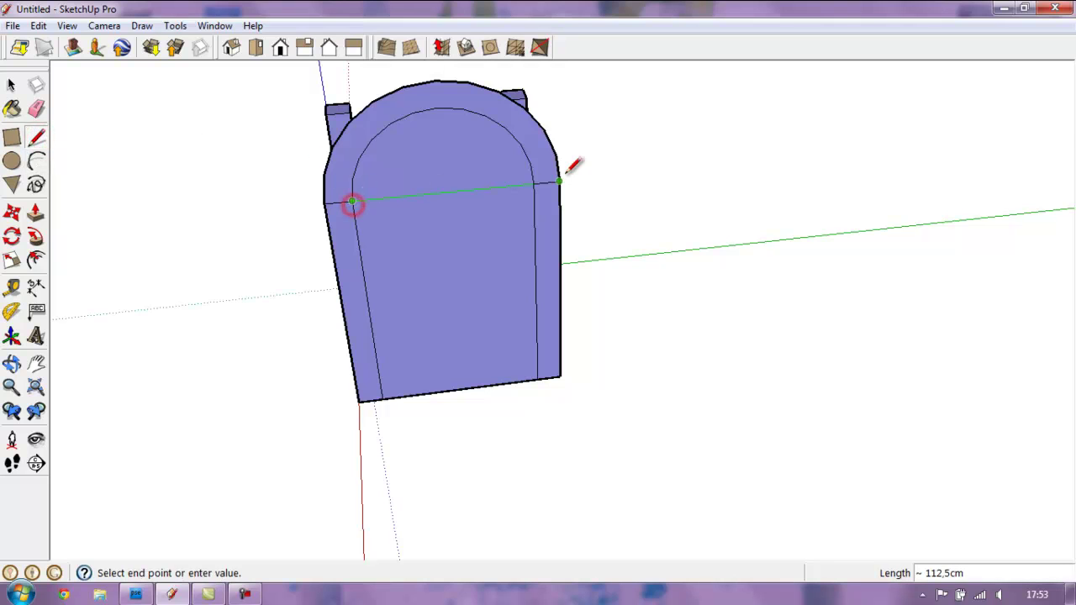
{"action": "left_click", "coordinate": [533, 183]}
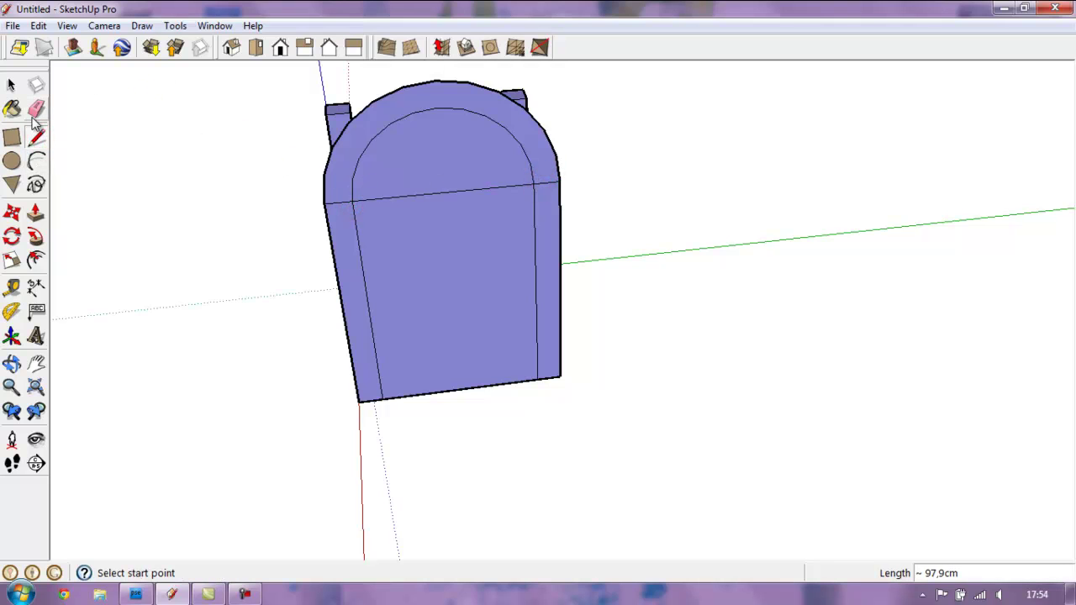
{"action": "left_click", "coordinate": [11, 85]}
{"action": "left_click", "coordinate": [400, 260]}
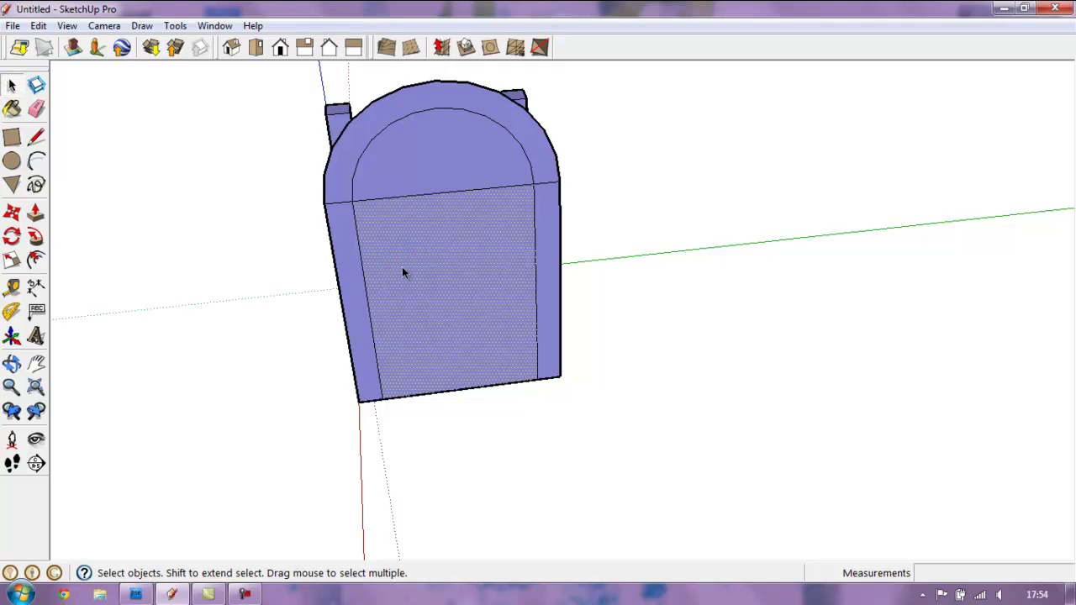
{"action": "key", "text": "Delete"}
{"action": "key", "text": "Delete"}
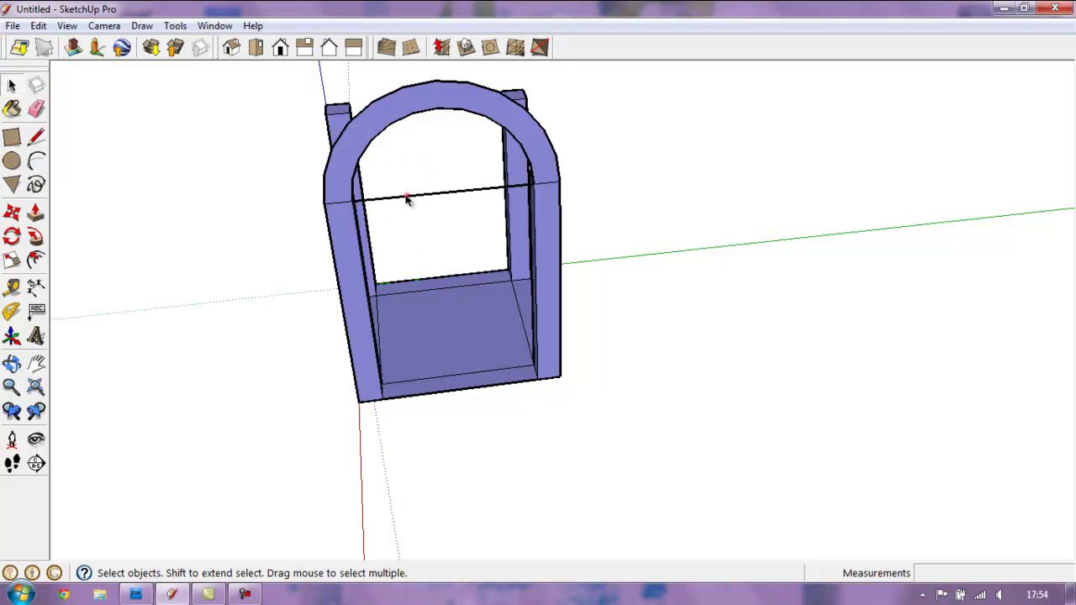
{"action": "key", "text": "Delete"}
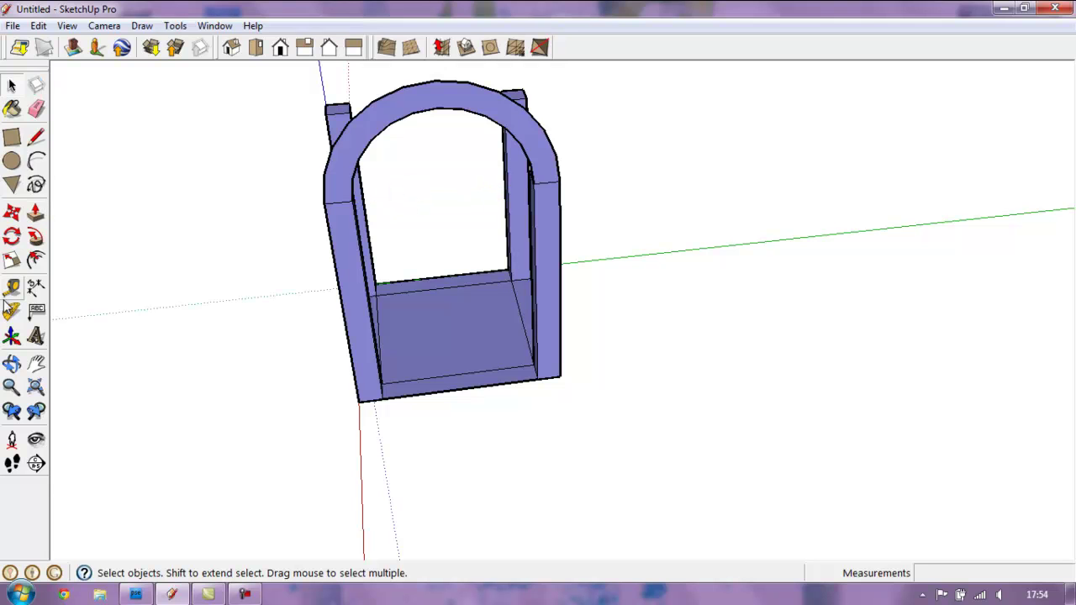
Step: Draw inner and outer half-circle arcs between the neighbouring side pair of pillars
{"action": "left_click", "coordinate": [12, 362]}
{"action": "mouse_move", "coordinate": [235, 284]}
{"action": "left_mouse_down"}
{"action": "mouse_move", "coordinate": [489, 267]}
{"action": "mouse_move", "coordinate": [547, 202]}
{"action": "mouse_move", "coordinate": [599, 238]}
{"action": "mouse_move", "coordinate": [591, 247]}
{"action": "mouse_move", "coordinate": [647, 210]}
{"action": "left_mouse_up"}
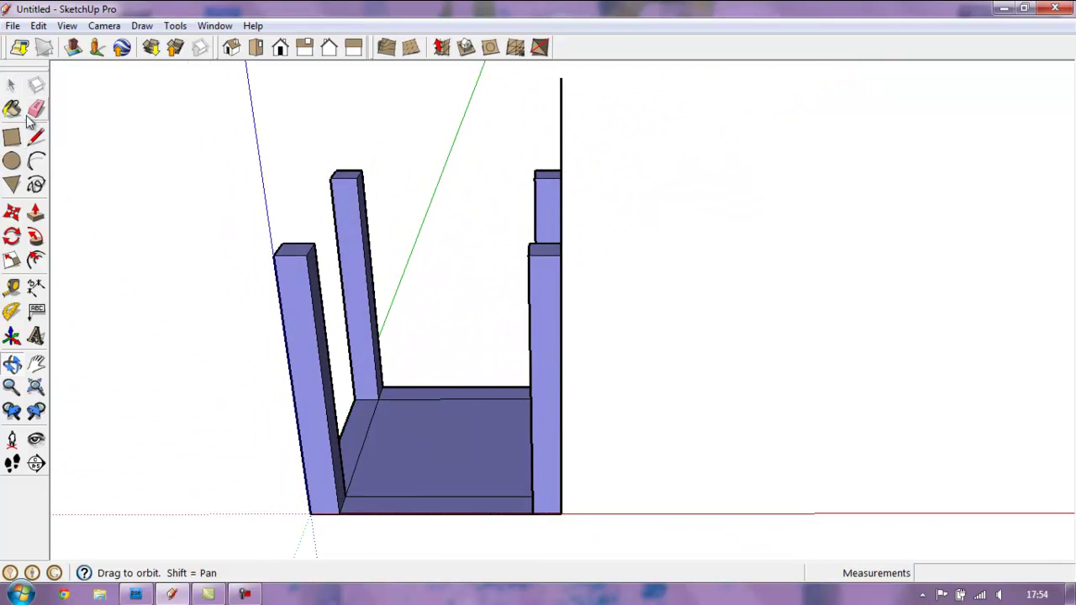
{"action": "left_click", "coordinate": [36, 136]}
{"action": "left_click", "coordinate": [35, 160]}
{"action": "left_click", "coordinate": [309, 255]}
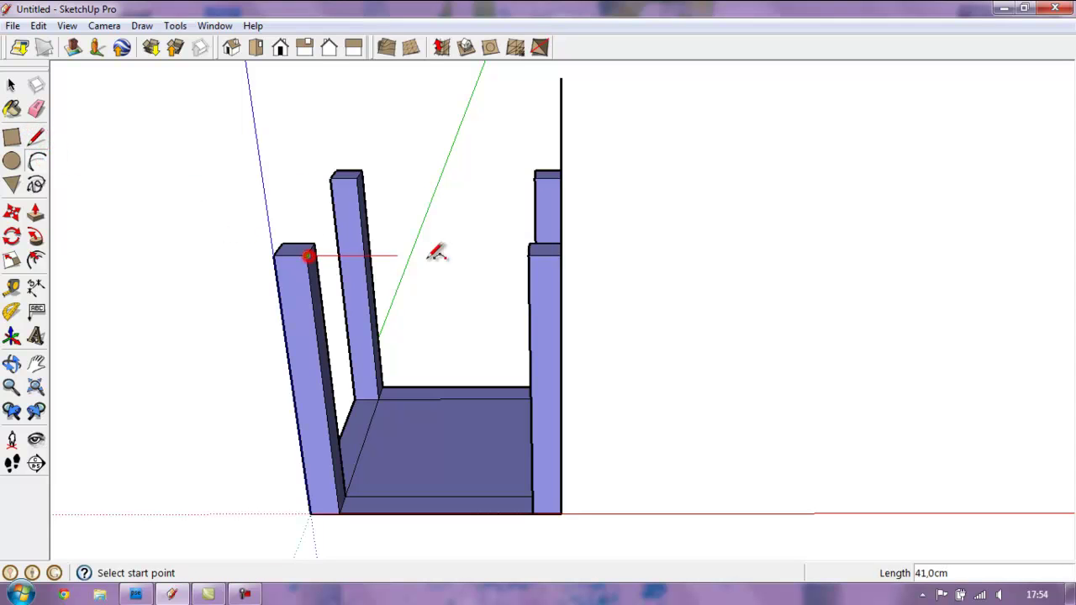
{"action": "left_click", "coordinate": [529, 256]}
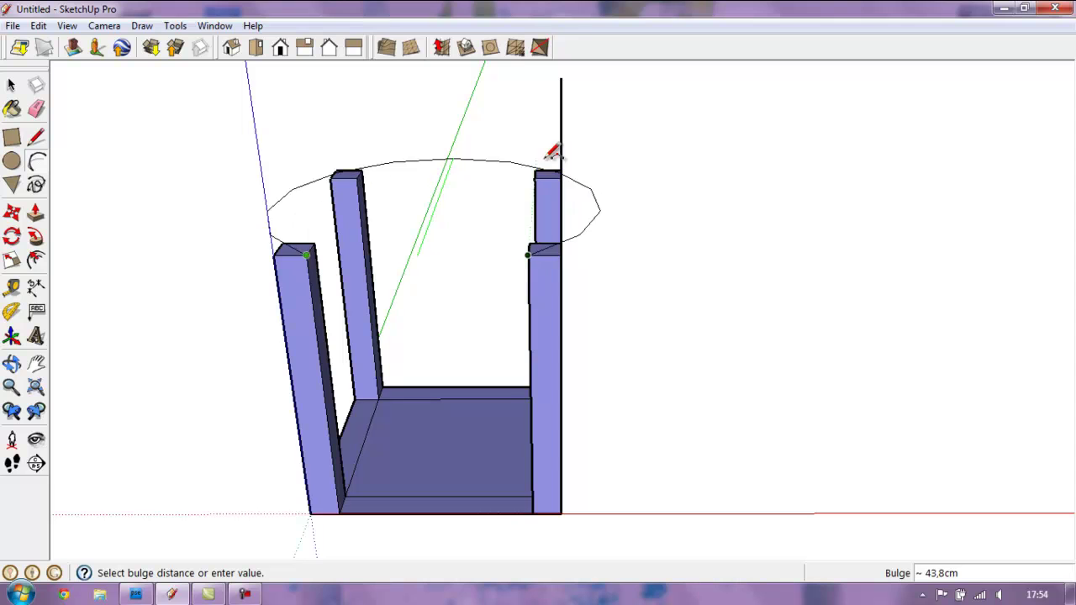
{"action": "left_click", "coordinate": [516, 143]}
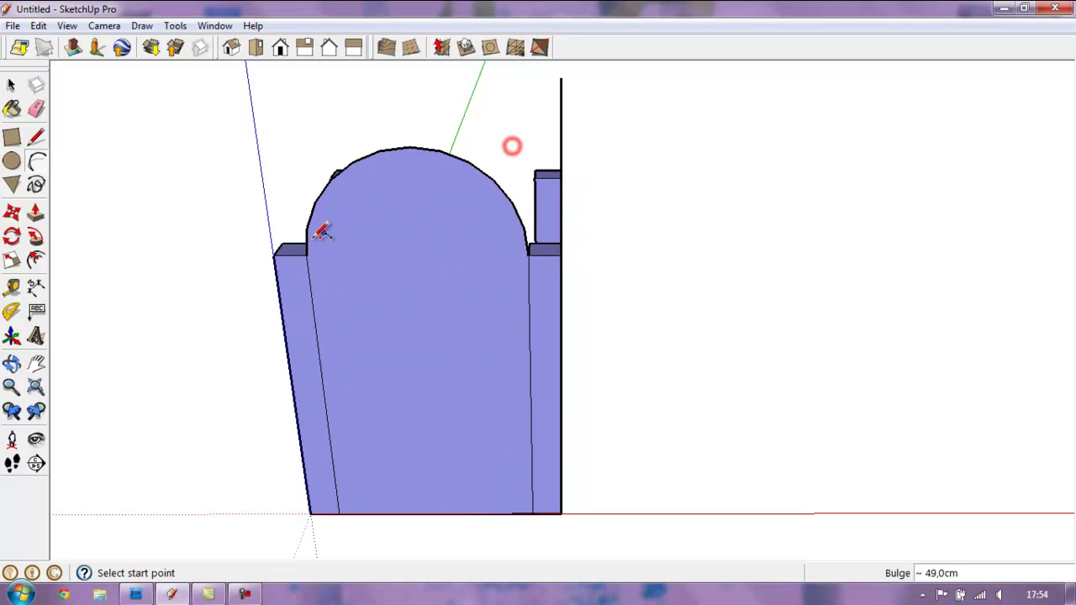
{"action": "left_click", "coordinate": [275, 254]}
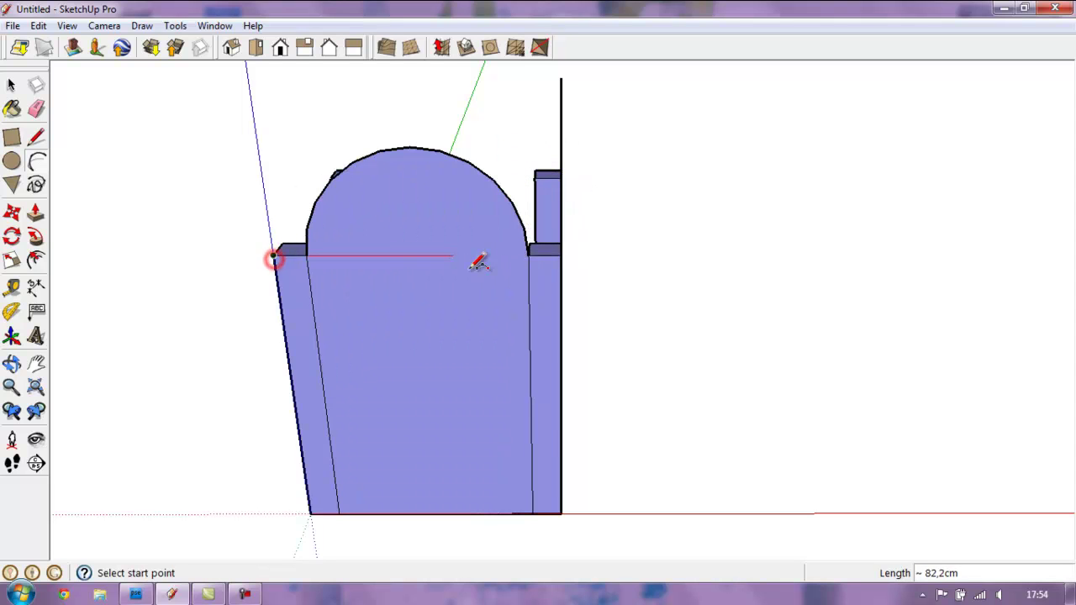
{"action": "left_click", "coordinate": [561, 255]}
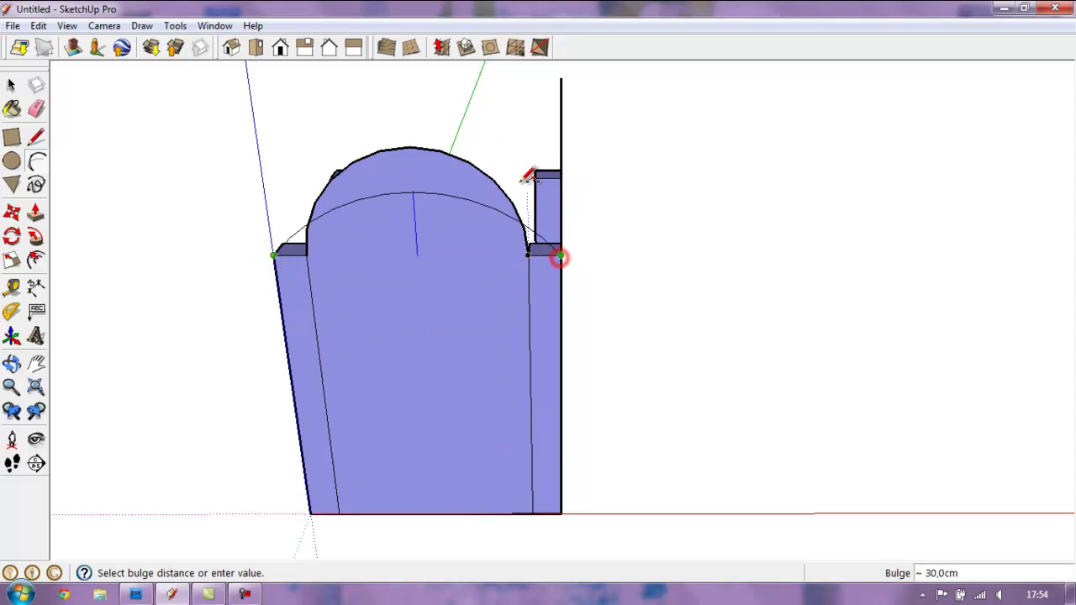
{"action": "left_click", "coordinate": [517, 107]}
Step: Complete the side arch outline and delete its inner arched face to open the doorway
{"action": "left_click", "coordinate": [36, 137]}
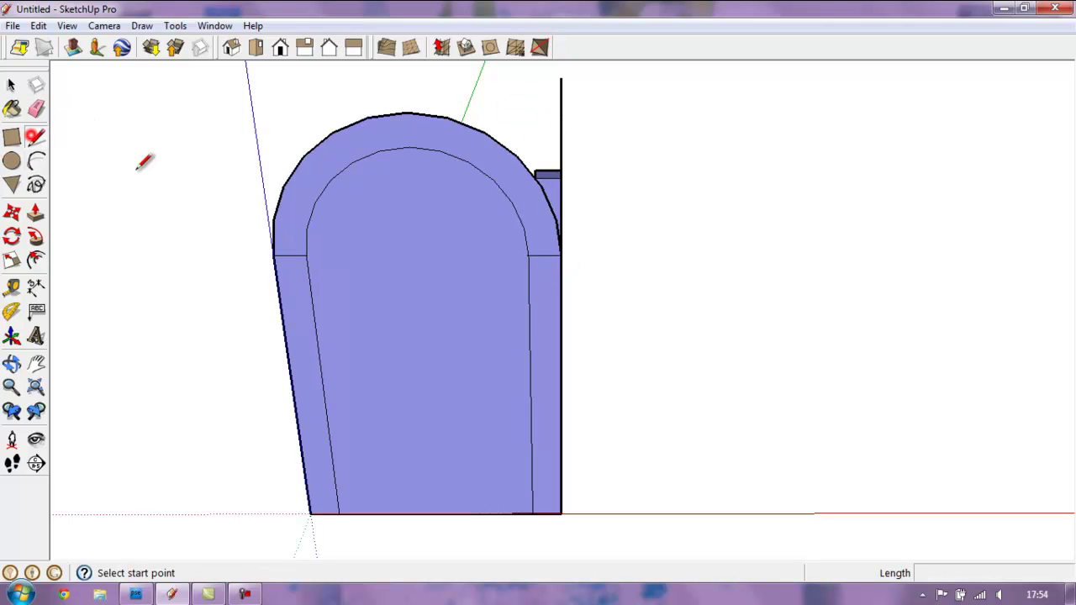
{"action": "left_click", "coordinate": [11, 84]}
{"action": "left_click", "coordinate": [403, 254]}
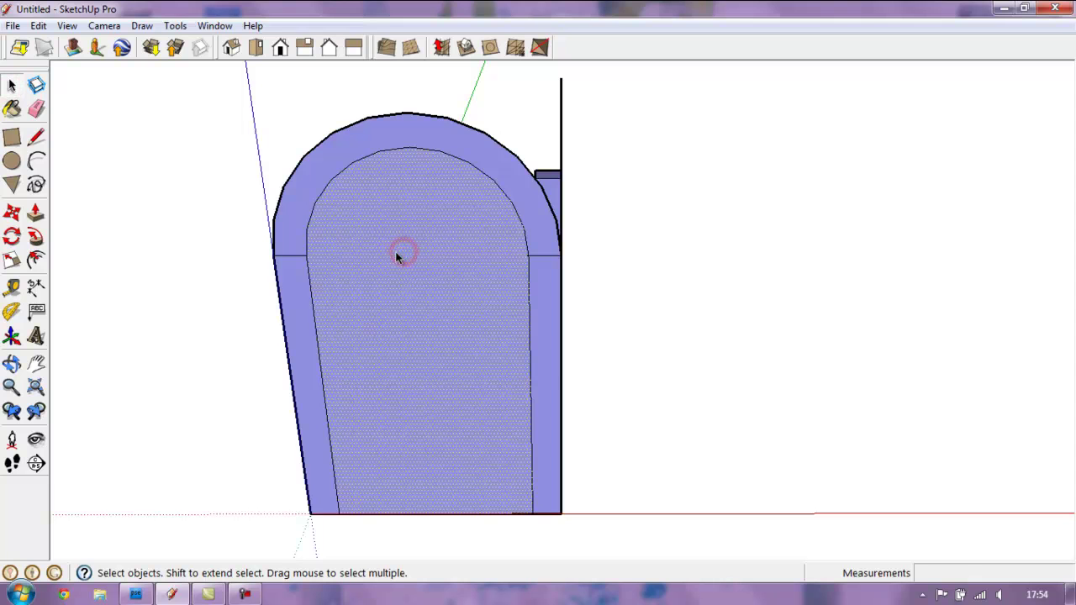
{"action": "key", "text": "Delete"}
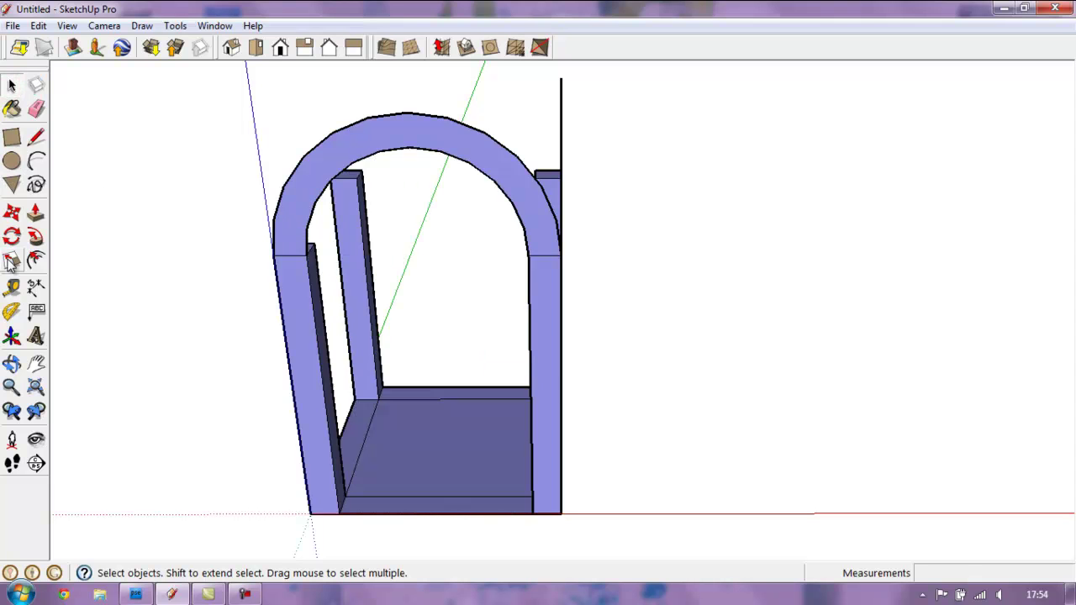
{"action": "left_click", "coordinate": [12, 363]}
{"action": "mouse_move", "coordinate": [496, 257]}
{"action": "left_mouse_down"}
{"action": "mouse_move", "coordinate": [238, 378]}
{"action": "mouse_move", "coordinate": [353, 344]}
{"action": "mouse_move", "coordinate": [495, 271]}
{"action": "left_mouse_up"}
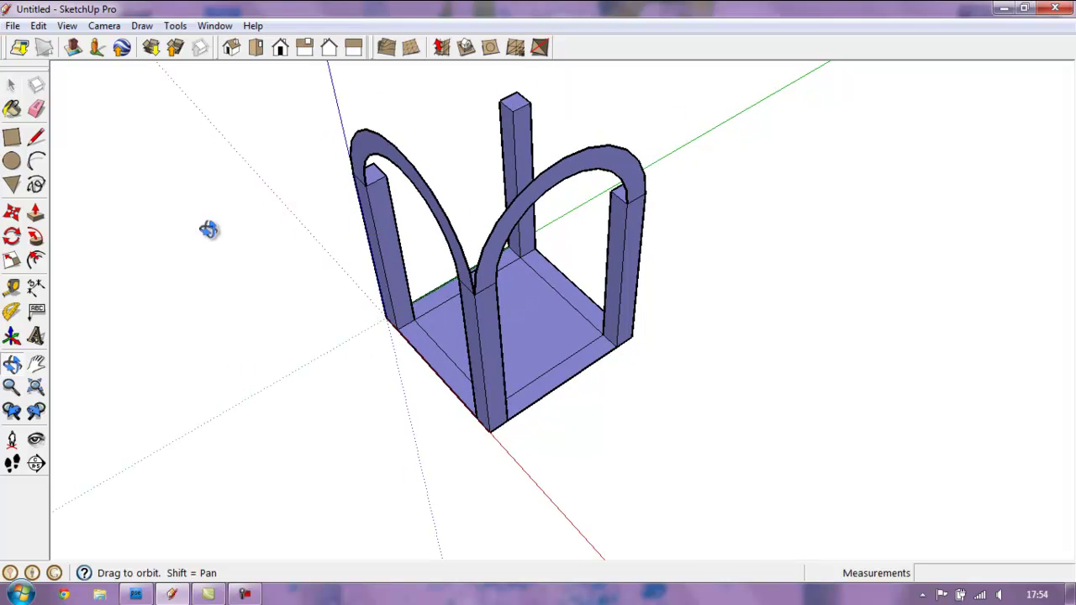
Step: Push/Pull both arch faces across to the opposite pillars so the two barrel vaults cross
{"action": "mouse_move", "coordinate": [638, 215]}
{"action": "left_mouse_down"}
{"action": "mouse_move", "coordinate": [295, 177]}
{"action": "mouse_move", "coordinate": [237, 160]}
{"action": "left_mouse_up"}
{"action": "left_click", "coordinate": [39, 215]}
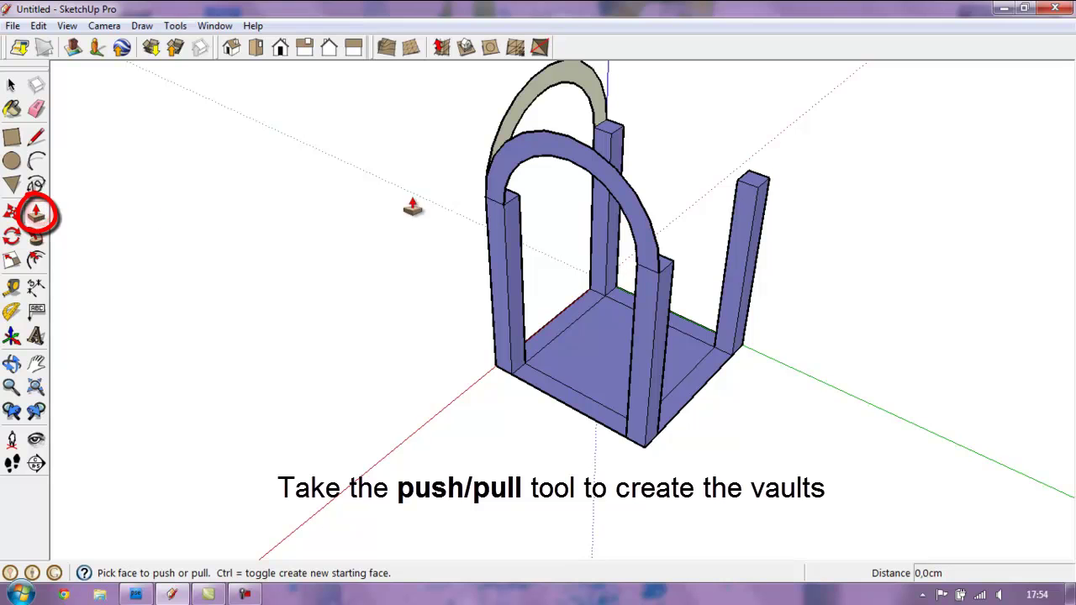
{"action": "left_click_drag", "start_coordinate": [641, 231], "coordinate": [769, 185]}
{"action": "mouse_move", "coordinate": [508, 130]}
{"action": "left_mouse_down"}
{"action": "mouse_move", "coordinate": [660, 262]}
{"action": "mouse_move", "coordinate": [657, 274]}
{"action": "left_mouse_up"}
{"action": "left_click", "coordinate": [11, 363]}
{"action": "mouse_move", "coordinate": [274, 315]}
{"action": "left_mouse_down"}
{"action": "mouse_move", "coordinate": [381, 300]}
{"action": "mouse_move", "coordinate": [440, 241]}
{"action": "mouse_move", "coordinate": [597, 291]}
{"action": "mouse_move", "coordinate": [737, 281]}
{"action": "left_mouse_up"}
{"action": "mouse_move", "coordinate": [438, 321]}
{"action": "left_mouse_down"}
{"action": "mouse_move", "coordinate": [415, 319]}
{"action": "mouse_move", "coordinate": [504, 288]}
{"action": "mouse_move", "coordinate": [551, 162]}
{"action": "mouse_move", "coordinate": [545, 137]}
{"action": "mouse_move", "coordinate": [485, 173]}
{"action": "mouse_move", "coordinate": [314, 148]}
{"action": "mouse_move", "coordinate": [255, 220]}
{"action": "left_mouse_up"}
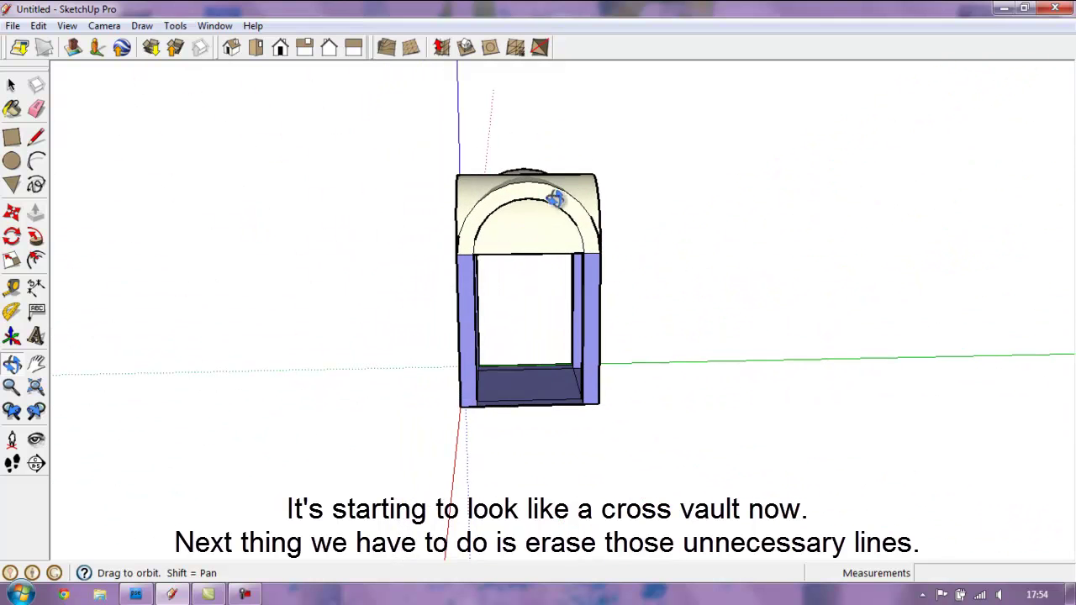
{"action": "mouse_move", "coordinate": [521, 173]}
{"action": "left_mouse_down"}
{"action": "mouse_move", "coordinate": [600, 221]}
{"action": "mouse_move", "coordinate": [647, 325]}
{"action": "mouse_move", "coordinate": [473, 218]}
{"action": "left_mouse_up"}
Step: Box-select the whole vault roof and apply Intersect Faces > With Selection
{"action": "left_click", "coordinate": [13, 86]}
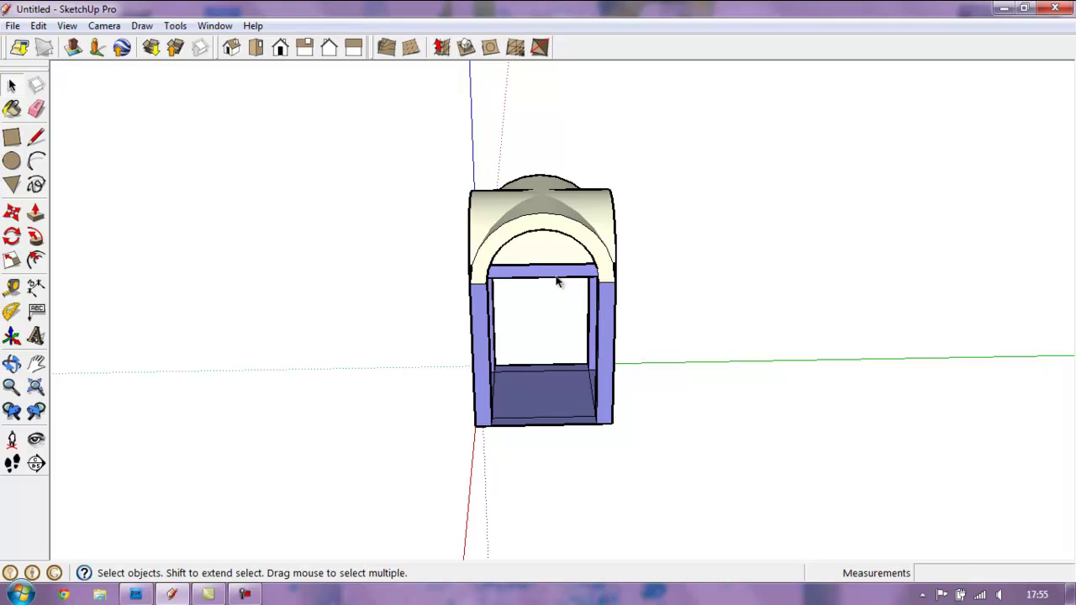
{"action": "left_click", "coordinate": [12, 364]}
{"action": "mouse_move", "coordinate": [454, 253]}
{"action": "left_mouse_down"}
{"action": "mouse_move", "coordinate": [277, 356]}
{"action": "mouse_move", "coordinate": [369, 270]}
{"action": "left_mouse_up"}
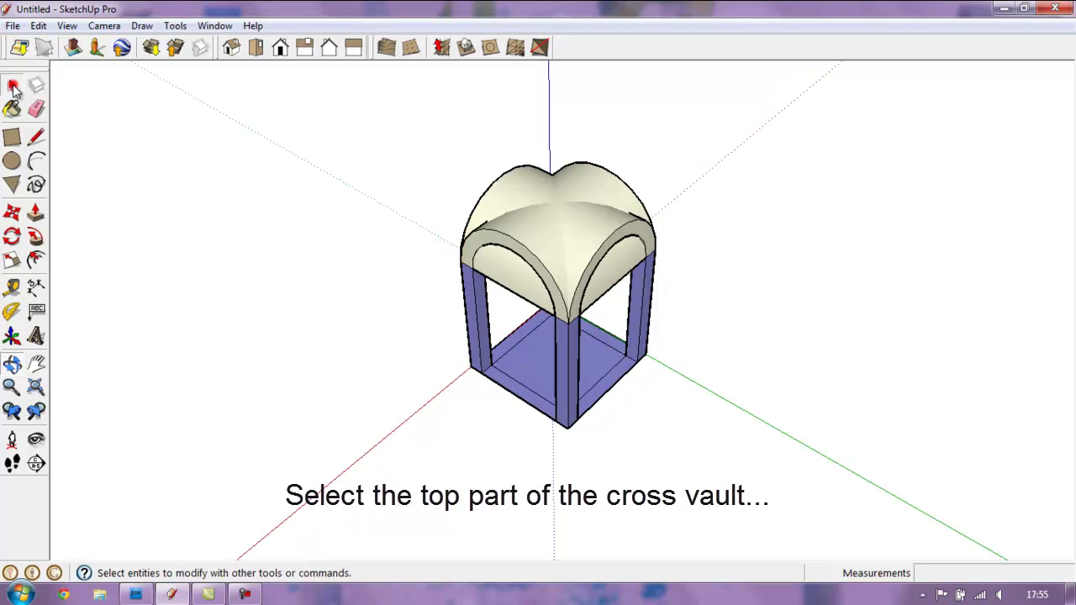
{"action": "left_click", "coordinate": [13, 85]}
{"action": "left_click_drag", "start_coordinate": [458, 134], "coordinate": [691, 356]}
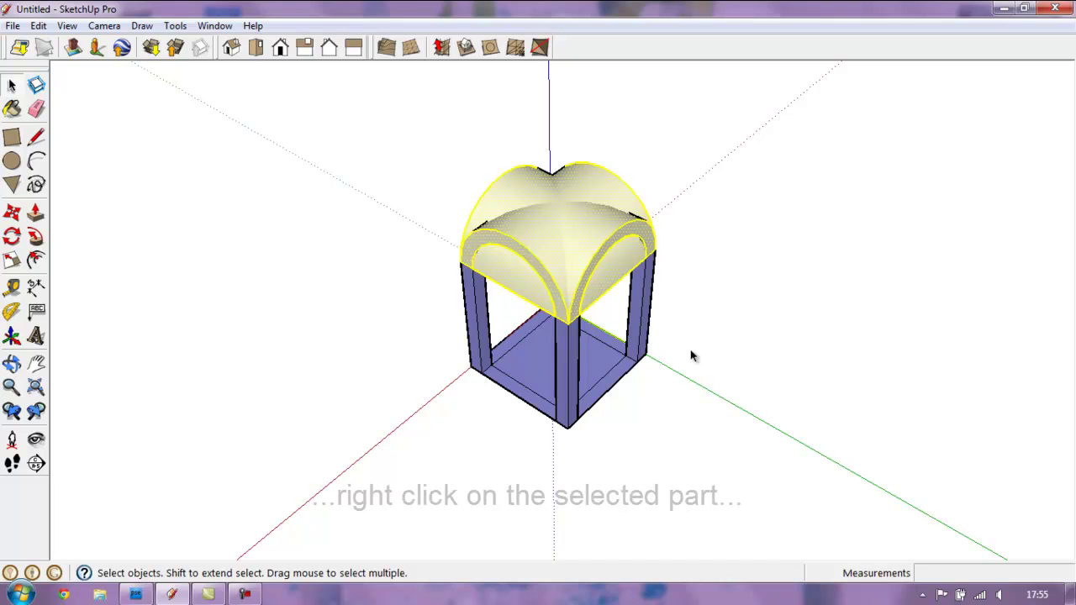
{"action": "right_click", "coordinate": [582, 241]}
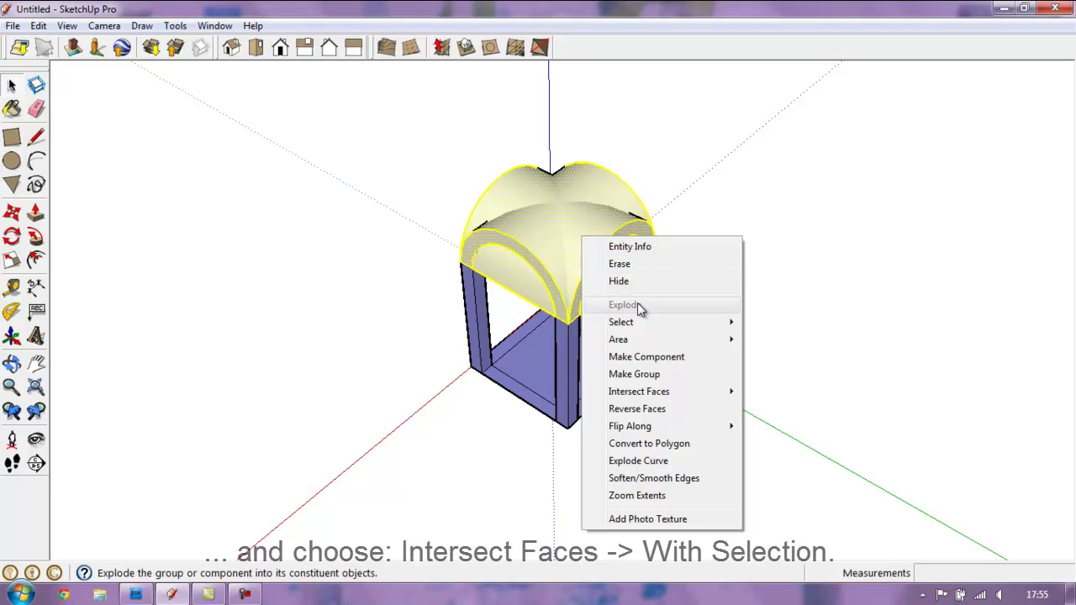
{"action": "mouse_move", "coordinate": [639, 392]}
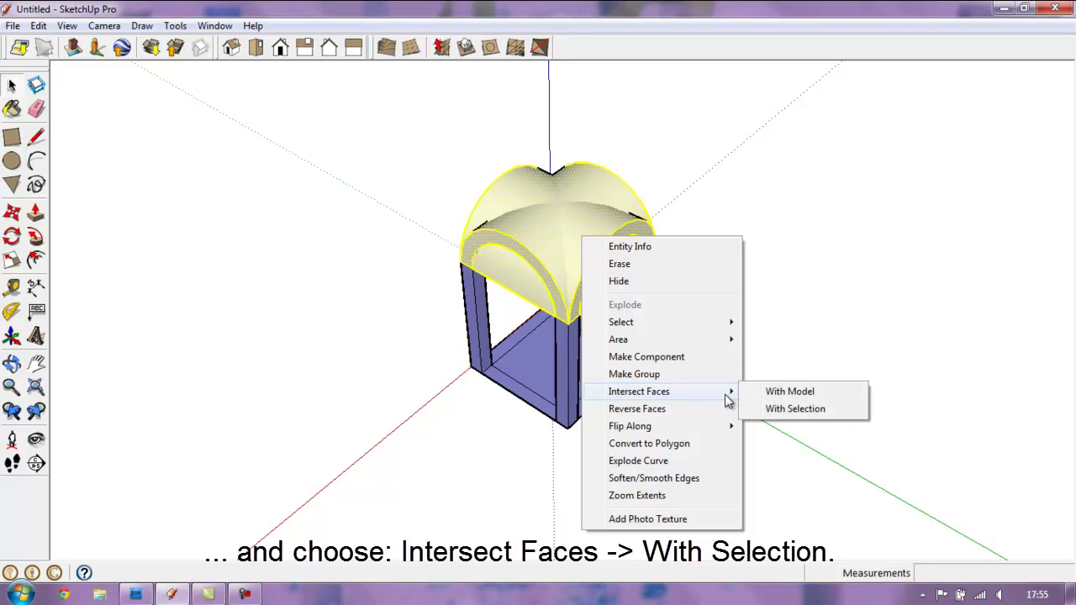
{"action": "left_click", "coordinate": [788, 411]}
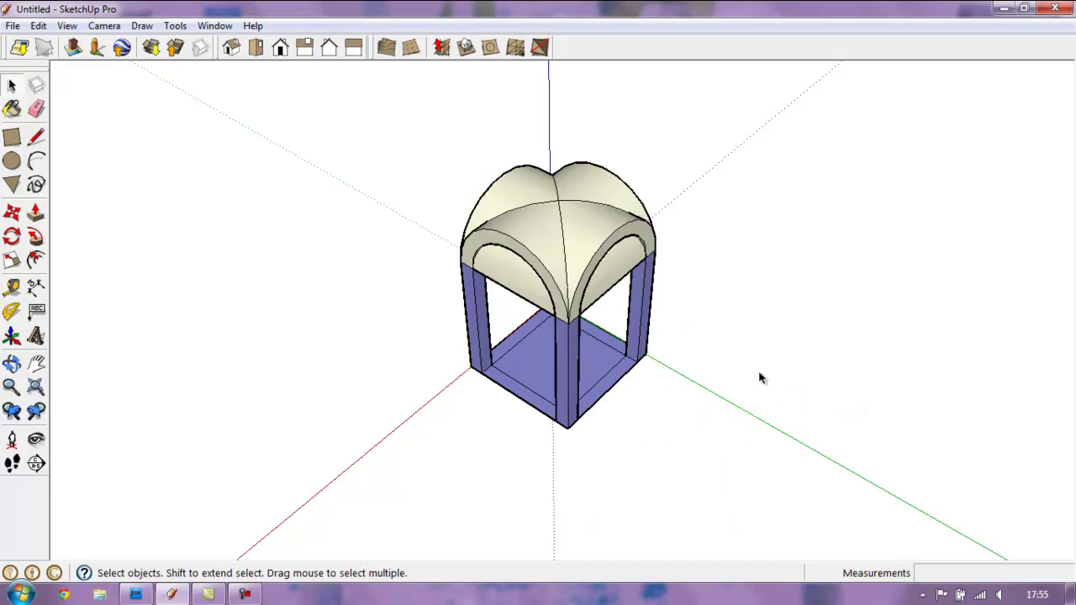
Step: Zoom in and delete the selected edge under the left arch
{"action": "scroll", "coordinate": [641, 344], "scroll_direction": "up", "scroll_amount": 1}
{"action": "scroll", "coordinate": [612, 341], "scroll_direction": "up", "scroll_amount": 1}
{"action": "scroll", "coordinate": [468, 308], "scroll_direction": "up", "scroll_amount": 1}
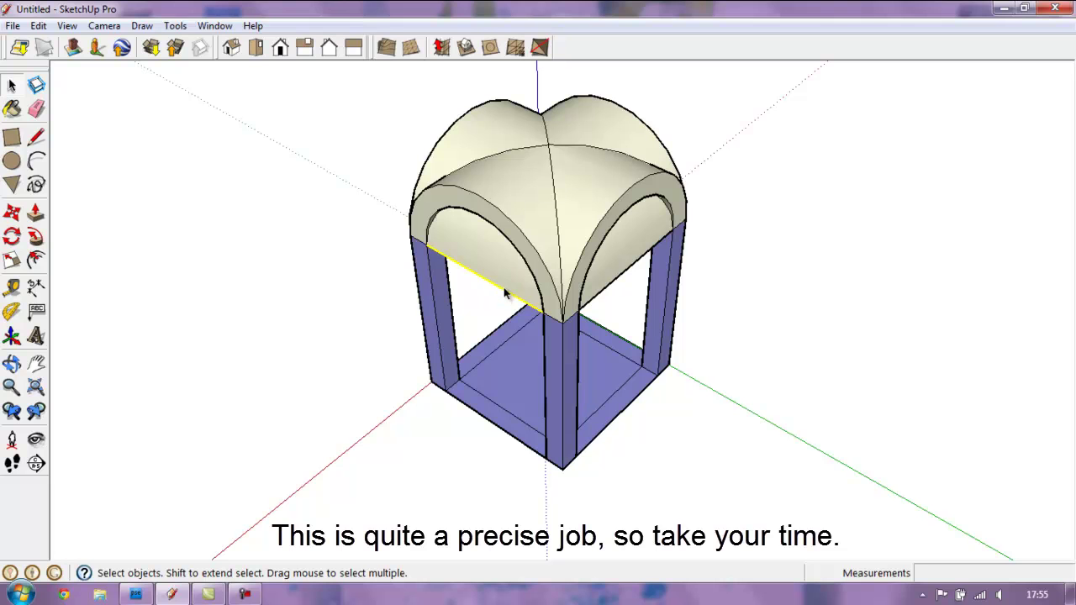
{"action": "key", "text": "Delete"}
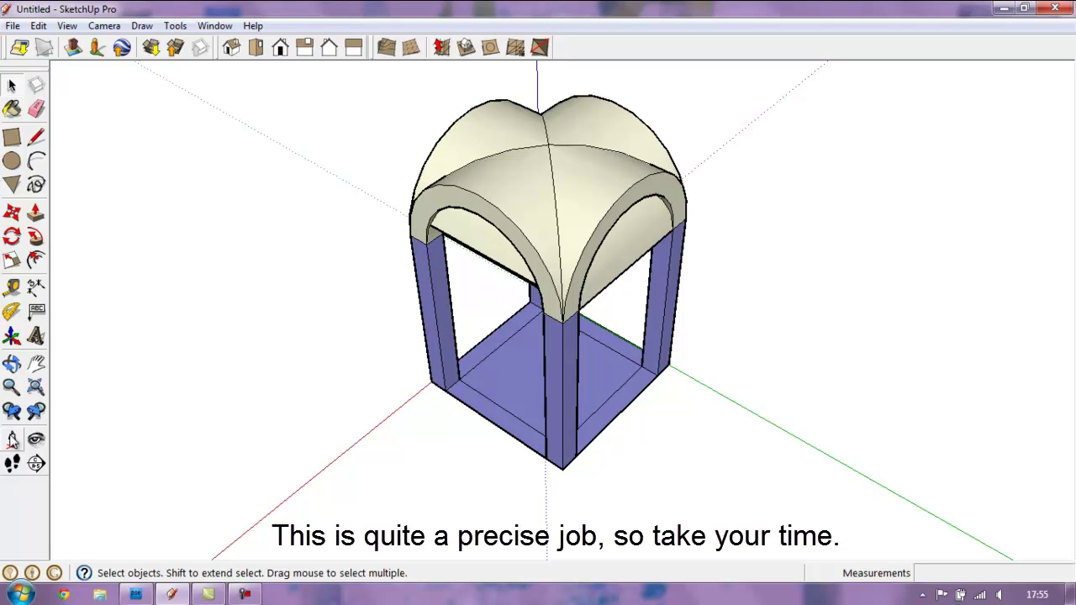
{"action": "left_click", "coordinate": [12, 364]}
{"action": "mouse_move", "coordinate": [211, 336]}
{"action": "left_mouse_down"}
{"action": "mouse_move", "coordinate": [742, 194]}
{"action": "mouse_move", "coordinate": [499, 255]}
{"action": "mouse_move", "coordinate": [408, 106]}
{"action": "mouse_move", "coordinate": [547, 193]}
{"action": "mouse_move", "coordinate": [447, 192]}
{"action": "mouse_move", "coordinate": [390, 259]}
{"action": "left_mouse_up"}
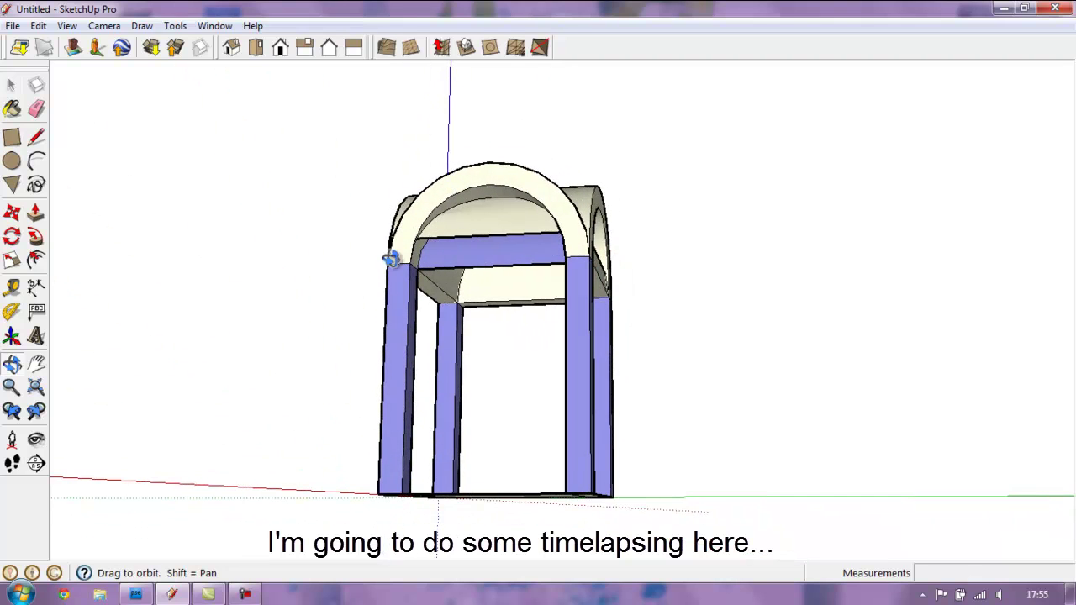
{"action": "left_click_drag", "start_coordinate": [521, 143], "coordinate": [571, 196]}
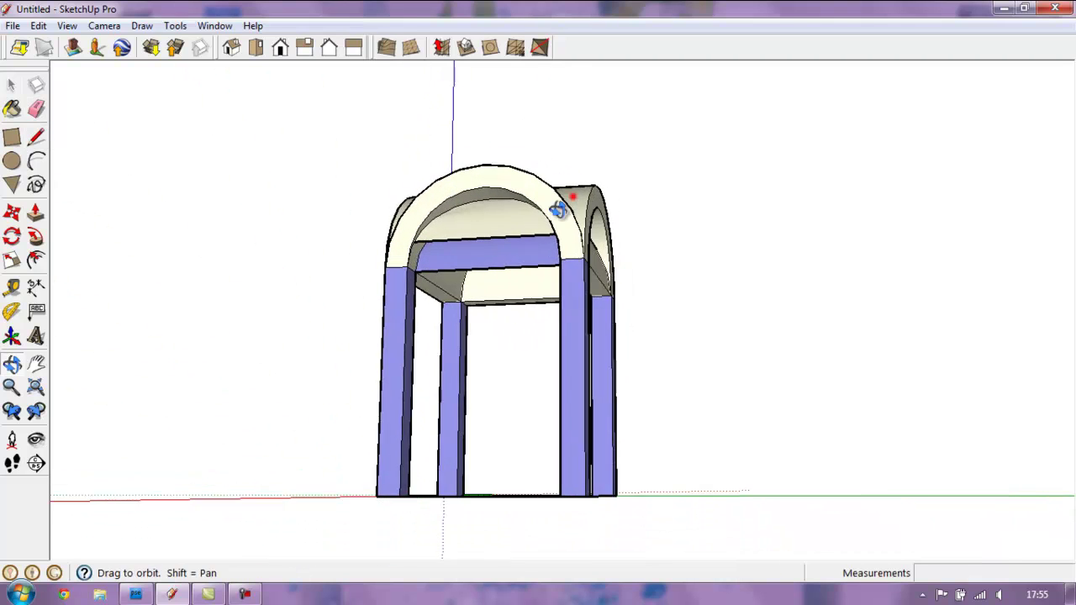
Step: Erase the unneeded faces inside the vault and across its underside
{"action": "left_click", "coordinate": [35, 111]}
{"action": "left_click", "coordinate": [484, 246]}
{"action": "left_click", "coordinate": [477, 221]}
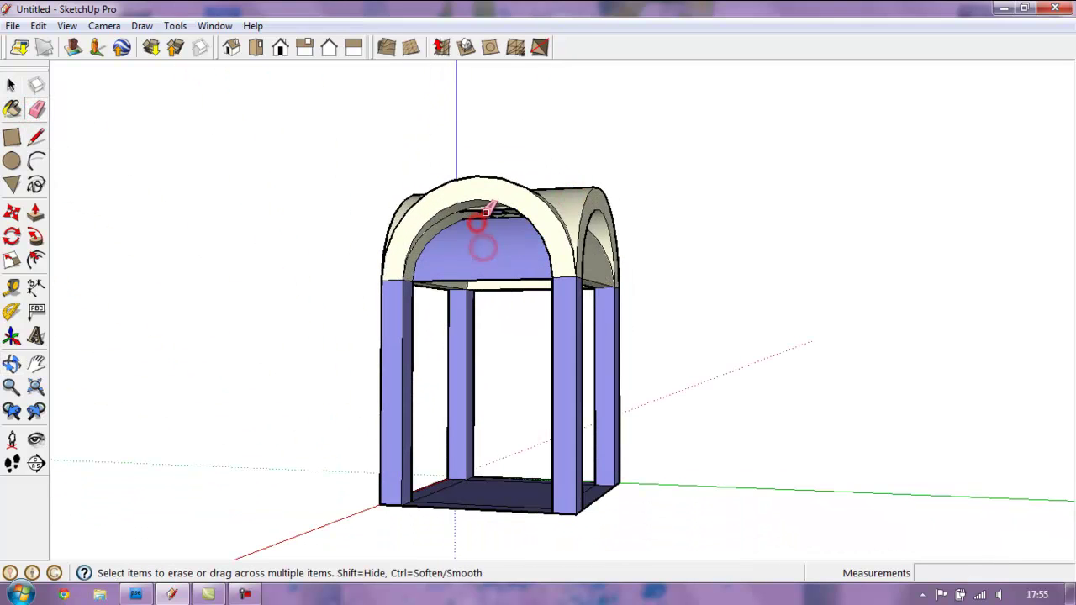
{"action": "left_click", "coordinate": [504, 276]}
{"action": "left_click", "coordinate": [505, 238]}
{"action": "left_click", "coordinate": [587, 275]}
{"action": "left_click", "coordinate": [439, 286]}
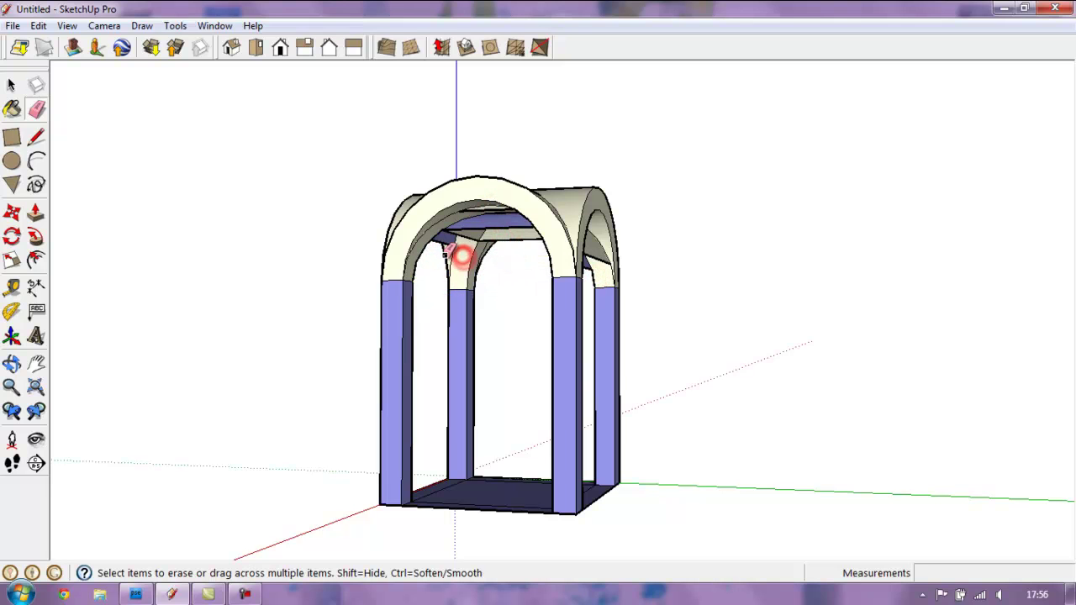
Step: Erase the floor's edges and the remaining bottom face, leaving the vault on four pillars
{"action": "mouse_move", "coordinate": [480, 297]}
{"action": "middle_mouse_down"}
{"action": "mouse_move", "coordinate": [851, 231]}
{"action": "mouse_move", "coordinate": [564, 228]}
{"action": "middle_mouse_up"}
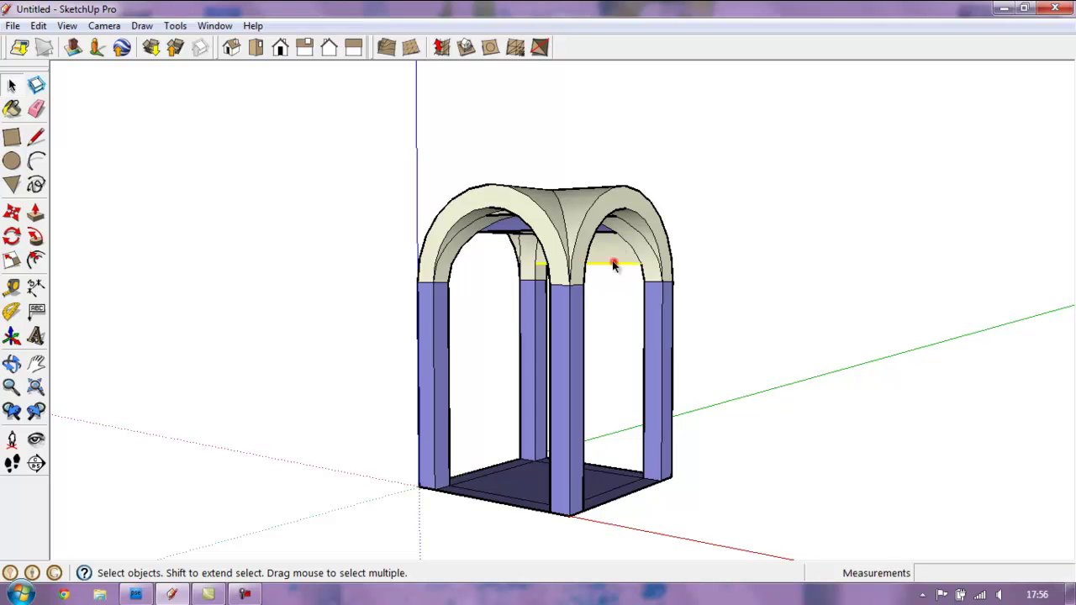
{"action": "middle_click_drag", "start_coordinate": [613, 265], "coordinate": [591, 155]}
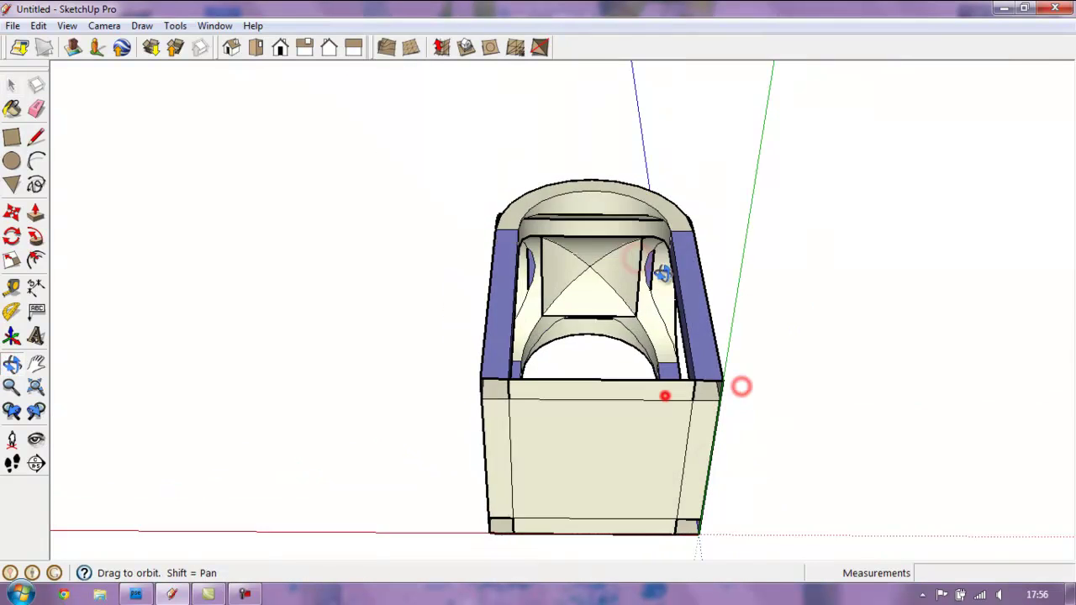
{"action": "left_click_drag", "start_coordinate": [730, 362], "coordinate": [706, 353]}
{"action": "key", "text": "space"}
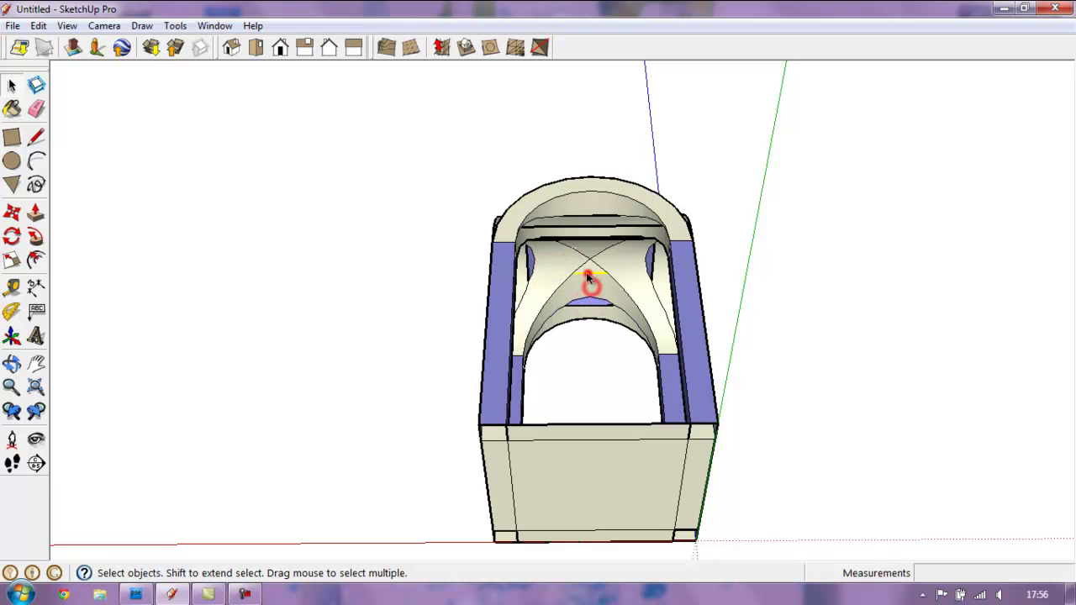
{"action": "mouse_move", "coordinate": [413, 318]}
{"action": "middle_mouse_down"}
{"action": "mouse_move", "coordinate": [551, 231]}
{"action": "mouse_move", "coordinate": [538, 258]}
{"action": "mouse_move", "coordinate": [673, 275]}
{"action": "middle_mouse_up"}
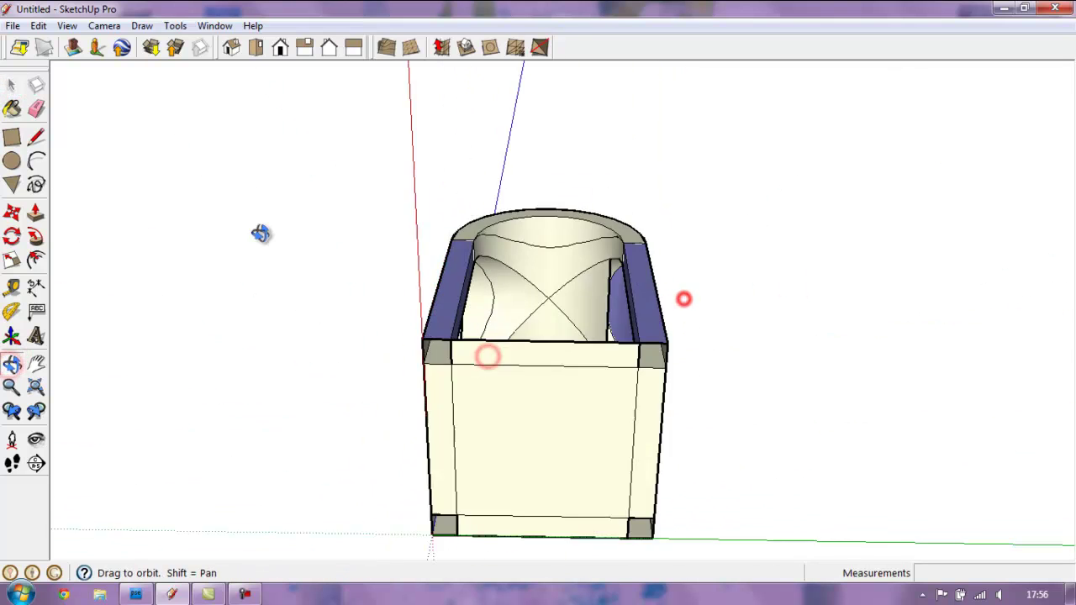
{"action": "left_click", "coordinate": [544, 286]}
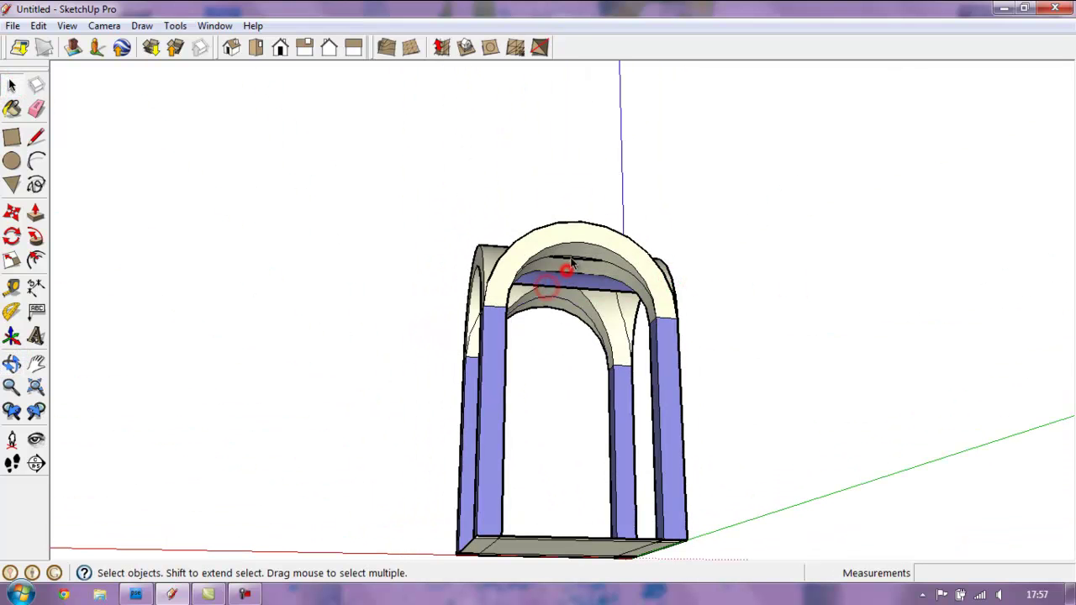
{"action": "mouse_move", "coordinate": [568, 281]}
{"action": "middle_mouse_down"}
{"action": "mouse_move", "coordinate": [555, 269]}
{"action": "mouse_move", "coordinate": [718, 240]}
{"action": "mouse_move", "coordinate": [560, 293]}
{"action": "middle_mouse_up"}
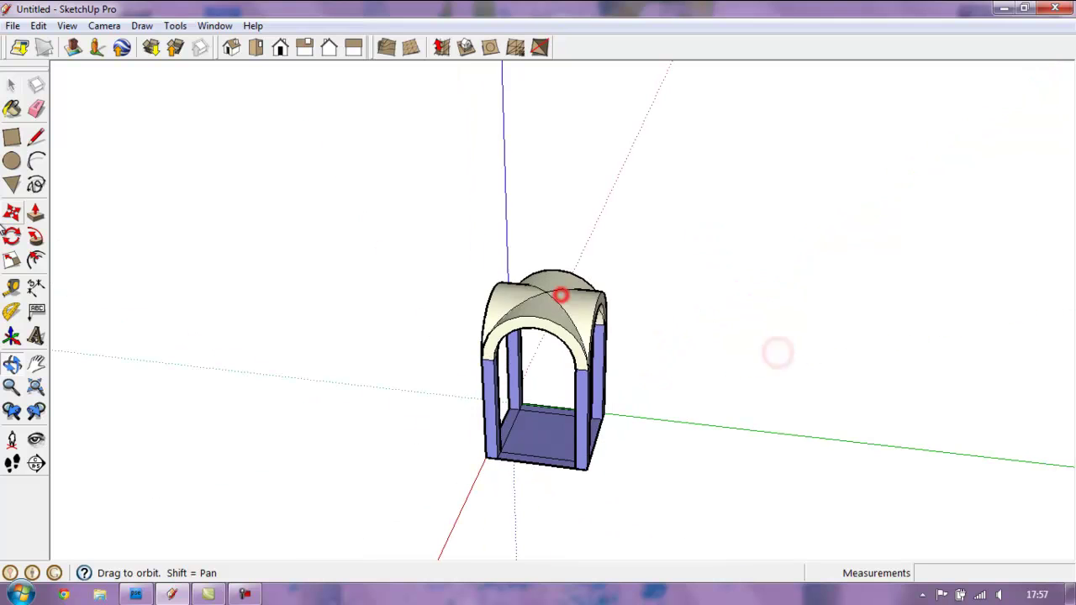
{"action": "key", "text": "e"}
{"action": "left_click_drag", "start_coordinate": [533, 448], "coordinate": [509, 420]}
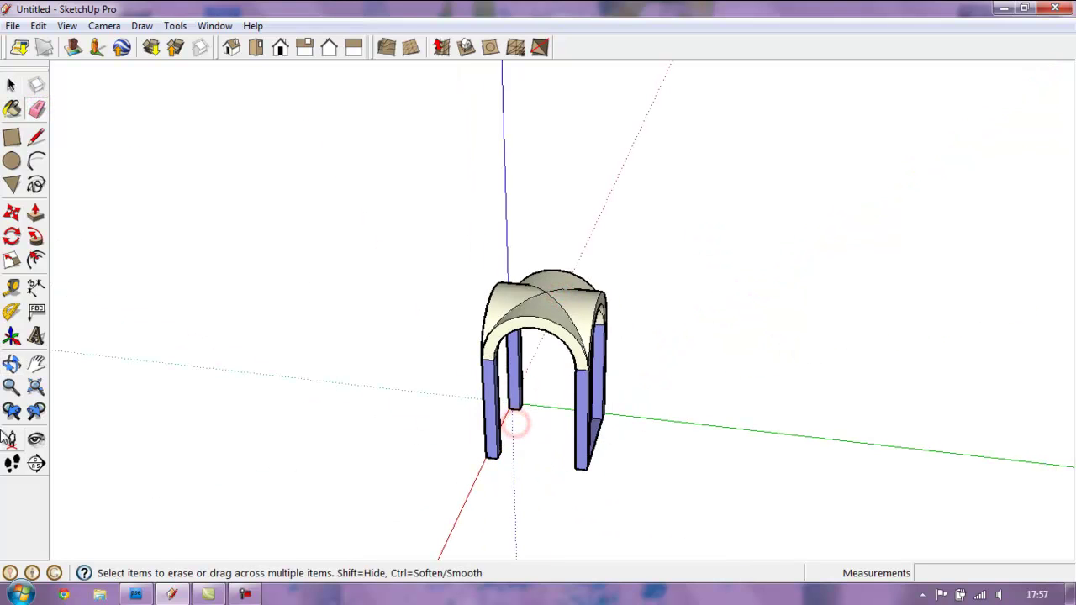
{"action": "middle_click_drag", "start_coordinate": [416, 386], "coordinate": [175, 235]}
Step: Select the entire vault with its pillars and make it a component, Component#1, with default settings
{"action": "left_click", "coordinate": [576, 428]}
{"action": "key", "text": "space"}
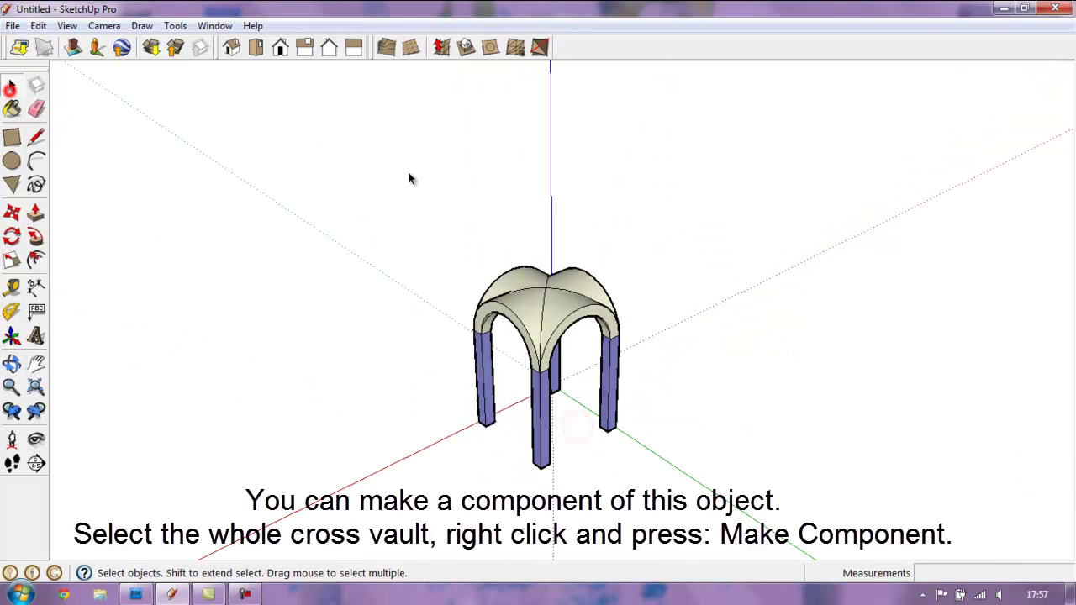
{"action": "left_click_drag", "start_coordinate": [409, 177], "coordinate": [658, 507]}
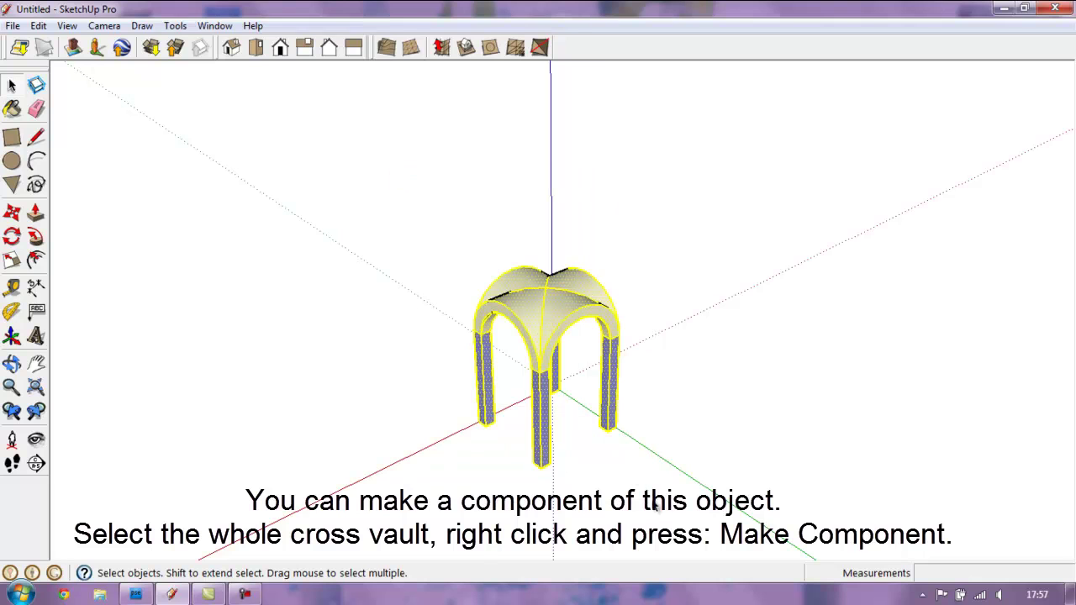
{"action": "right_click", "coordinate": [554, 316]}
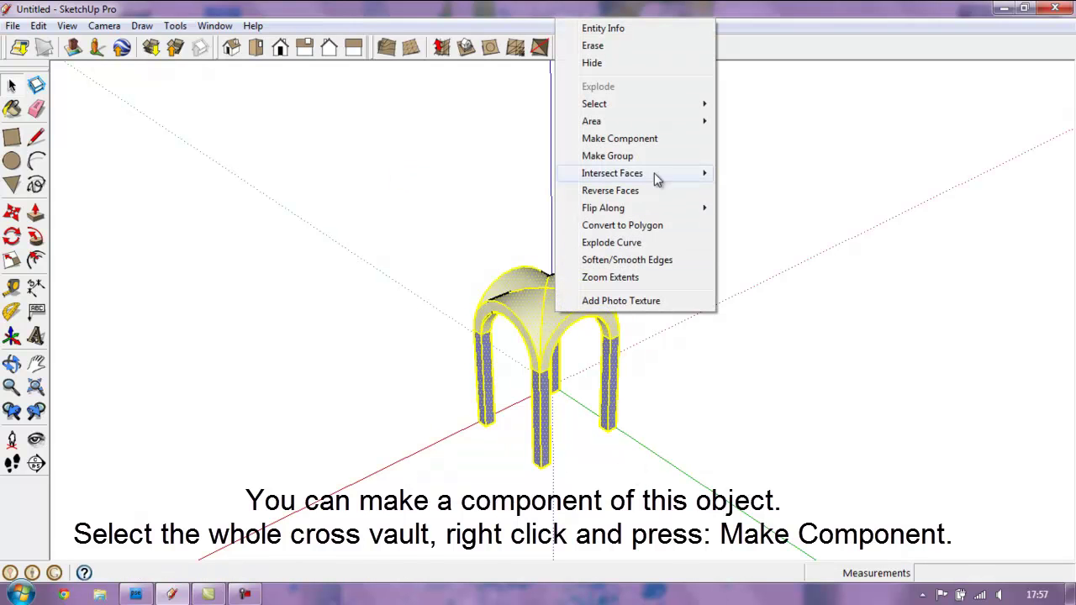
{"action": "left_click", "coordinate": [662, 142]}
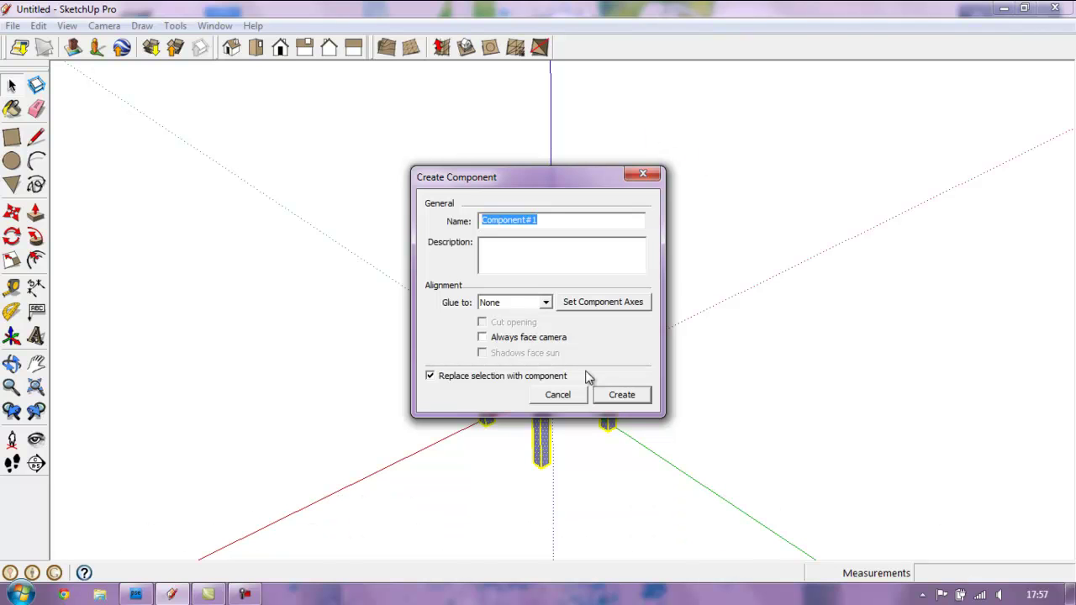
{"action": "left_click", "coordinate": [622, 396]}
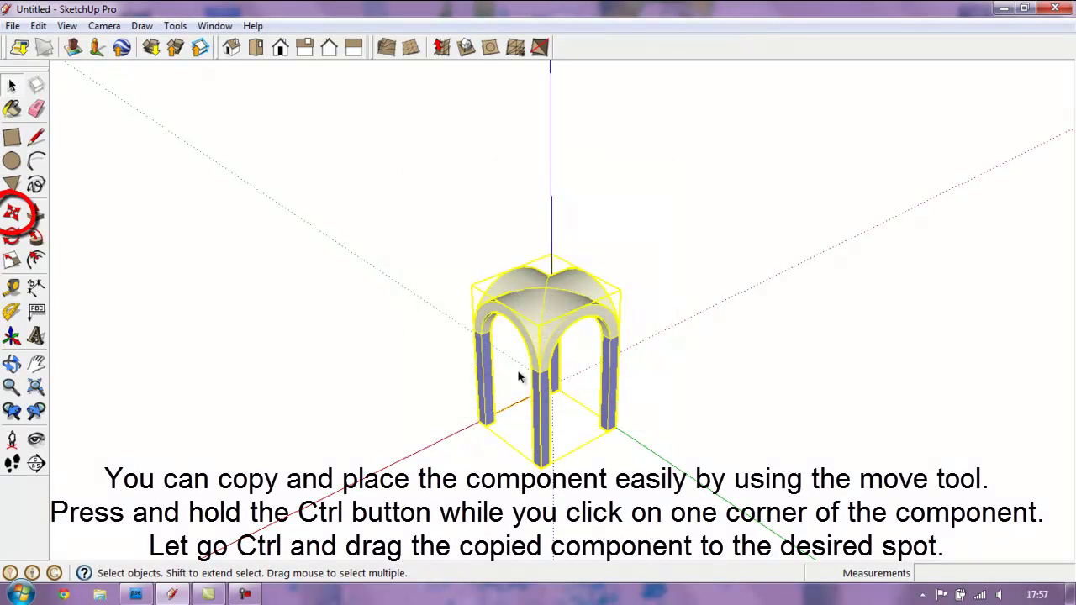
Step: Copy the vault component twice, 127 cm apart, to add the second and third bays
{"action": "left_click", "coordinate": [15, 214]}
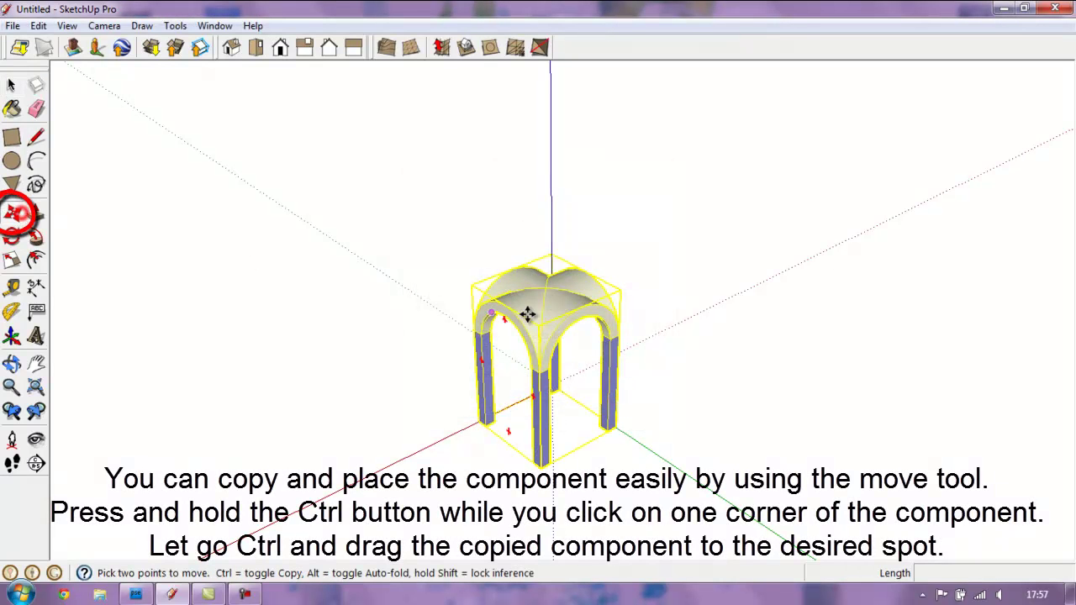
{"action": "left_click", "coordinate": [480, 420], "text": "ctrl"}
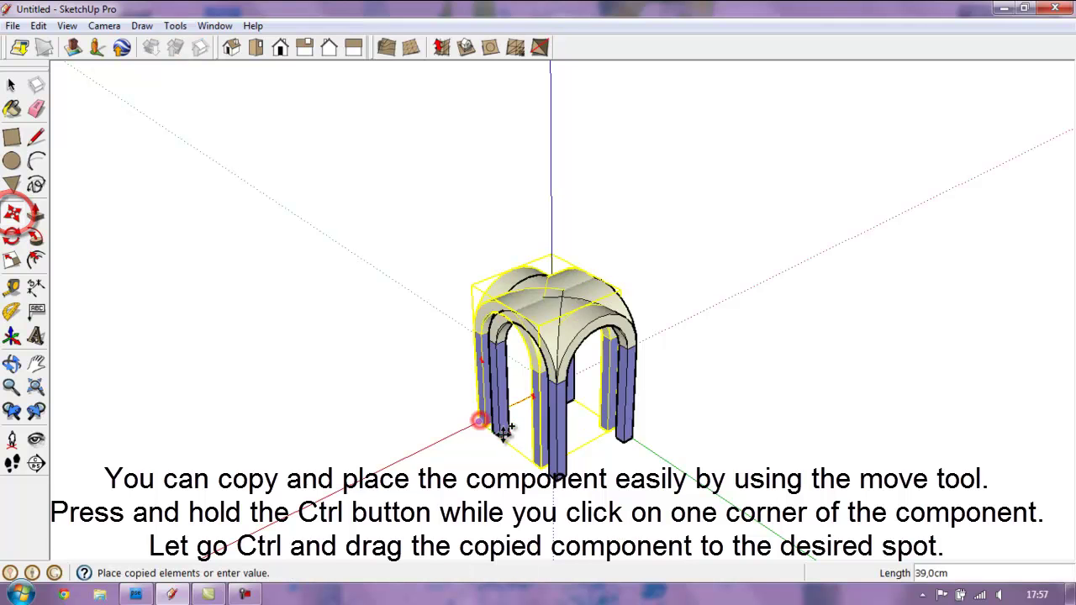
{"action": "left_click", "coordinate": [543, 462]}
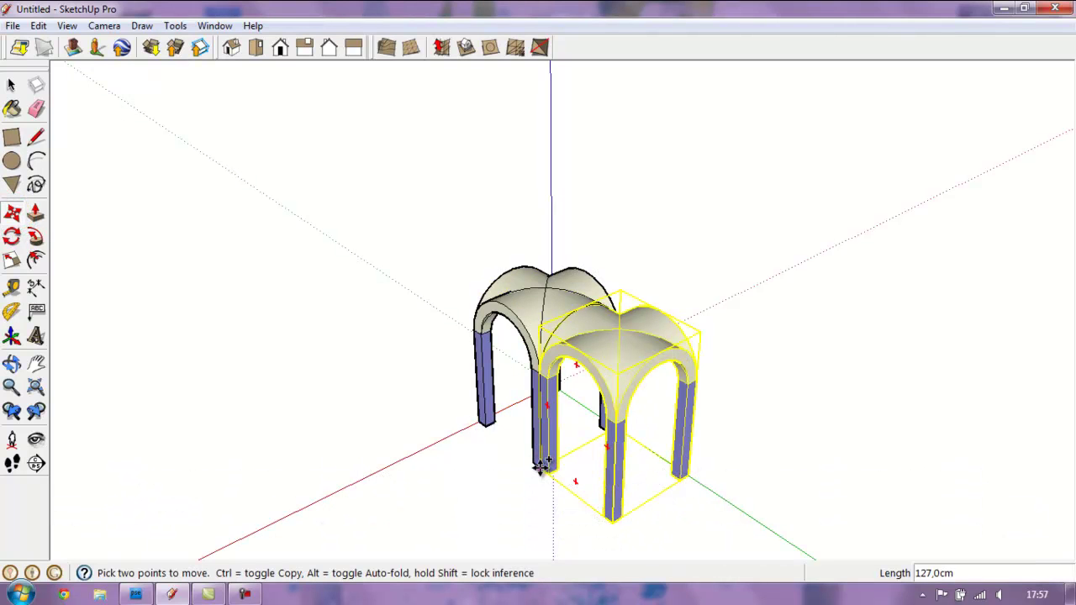
{"action": "left_click", "coordinate": [542, 466], "text": "ctrl"}
{"action": "left_click", "coordinate": [614, 522]}
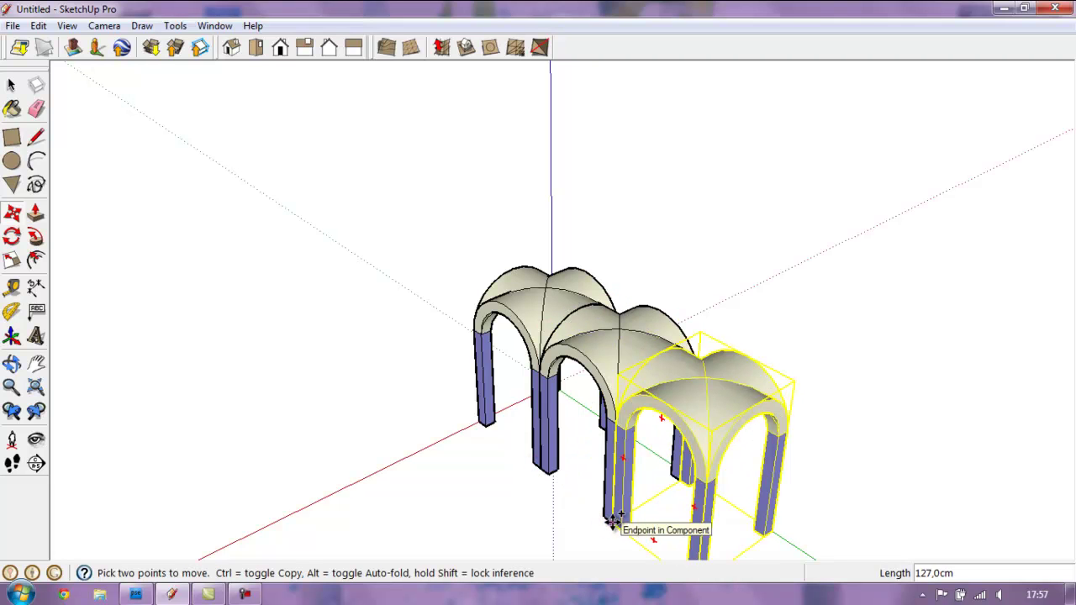
Step: Add the fourth vault bay at the row's end and select the whole row
{"action": "left_click", "coordinate": [613, 522], "text": "ctrl"}
{"action": "left_click", "coordinate": [11, 363]}
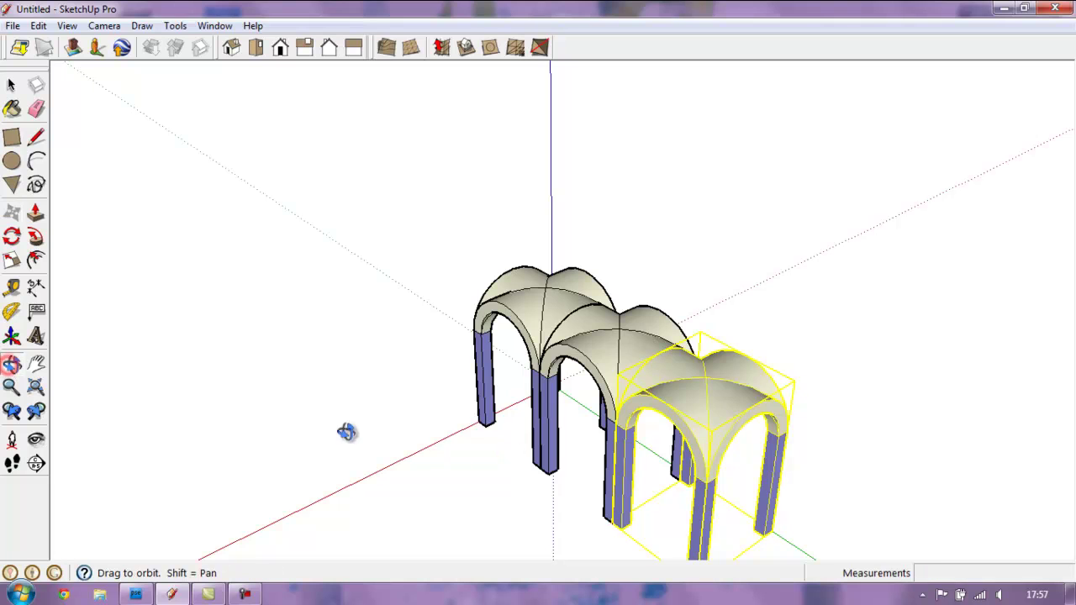
{"action": "left_click", "coordinate": [37, 363]}
{"action": "left_click_drag", "start_coordinate": [719, 434], "coordinate": [184, 223]}
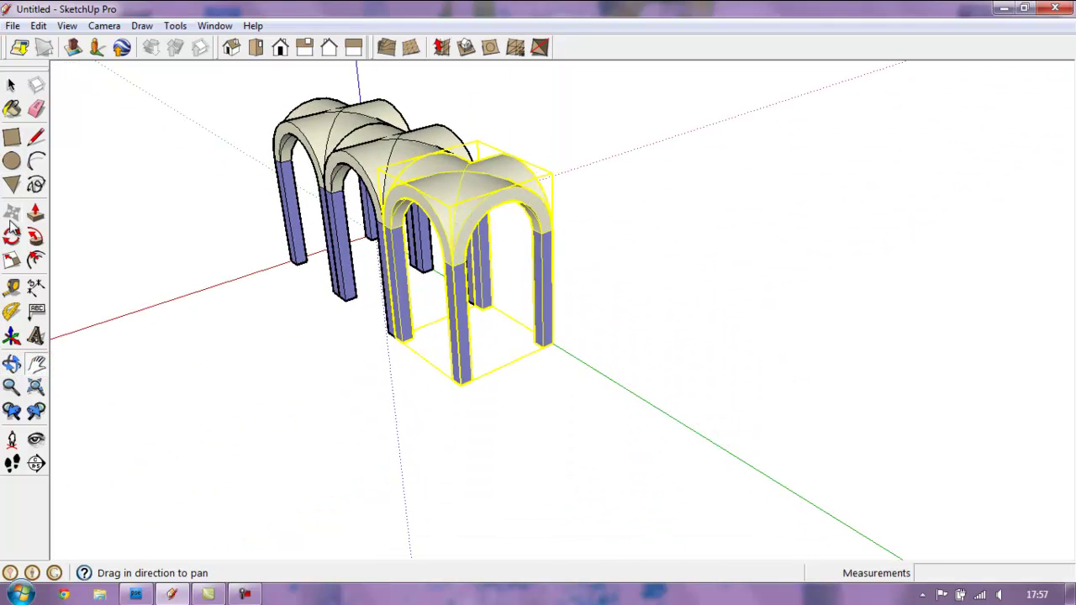
{"action": "left_click", "coordinate": [11, 215]}
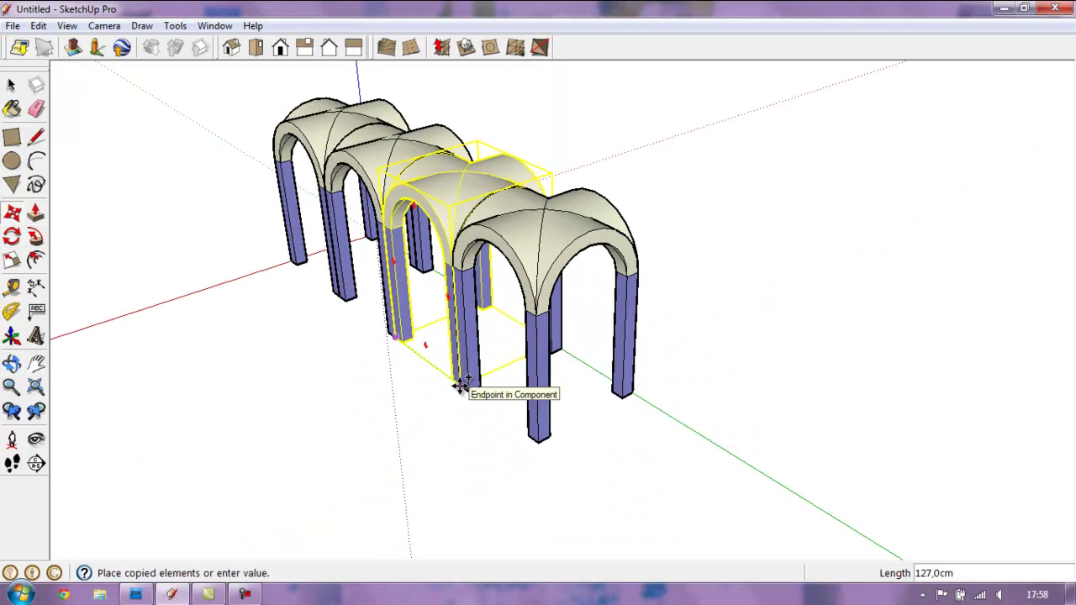
{"action": "left_click", "coordinate": [461, 385]}
{"action": "left_click", "coordinate": [14, 87]}
{"action": "left_click_drag", "start_coordinate": [231, 75], "coordinate": [710, 508]}
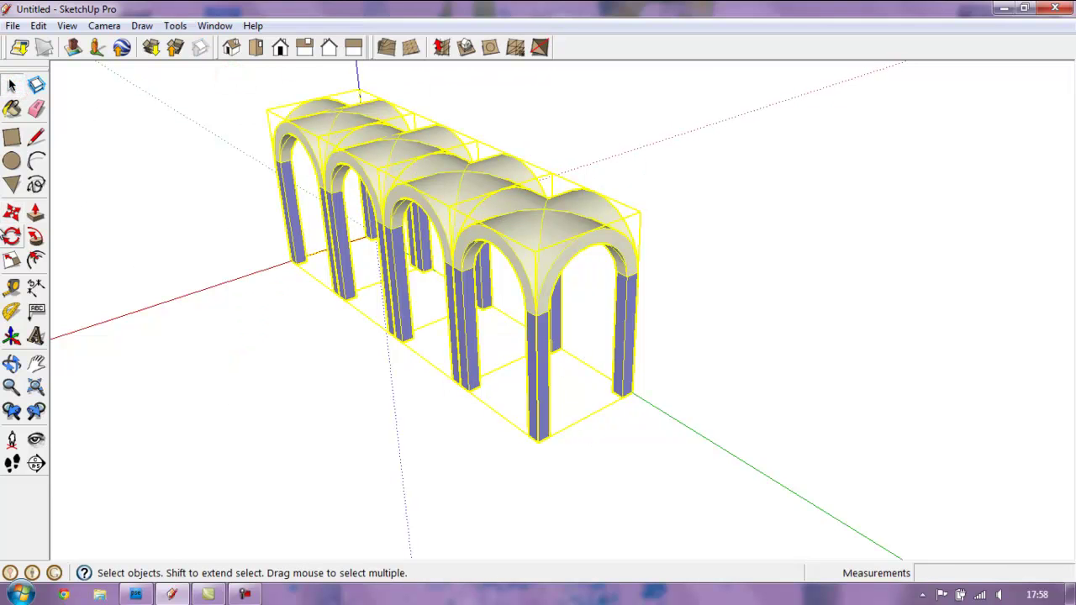
Step: Copy the arcade sideways 127 cm twice with Move+Ctrl, making the second and third rows
{"action": "left_click", "coordinate": [17, 215]}
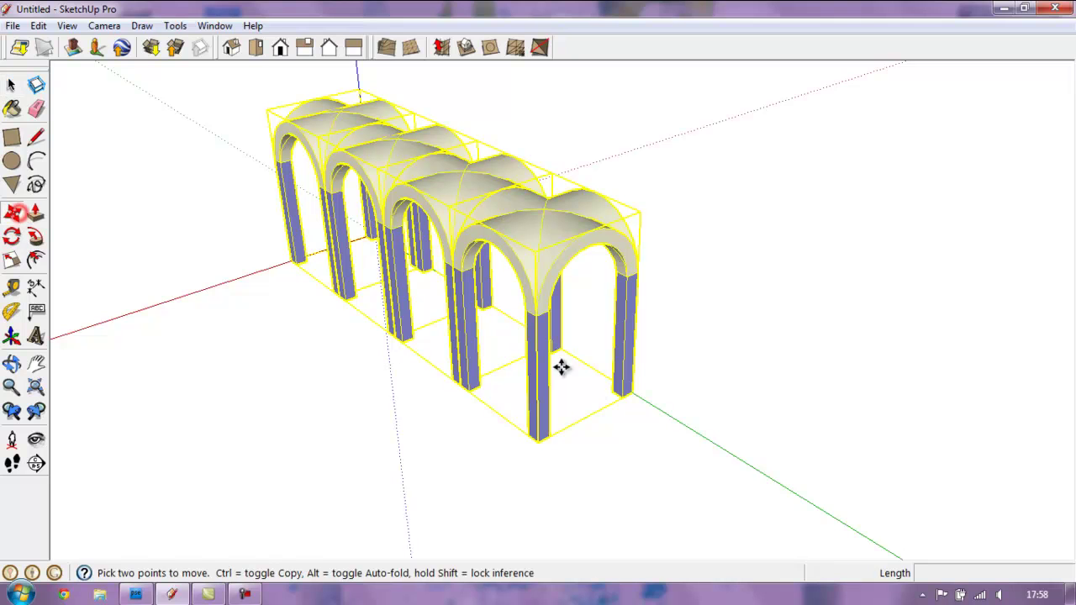
{"action": "key", "text": "ctrl"}
{"action": "left_click", "coordinate": [638, 391]}
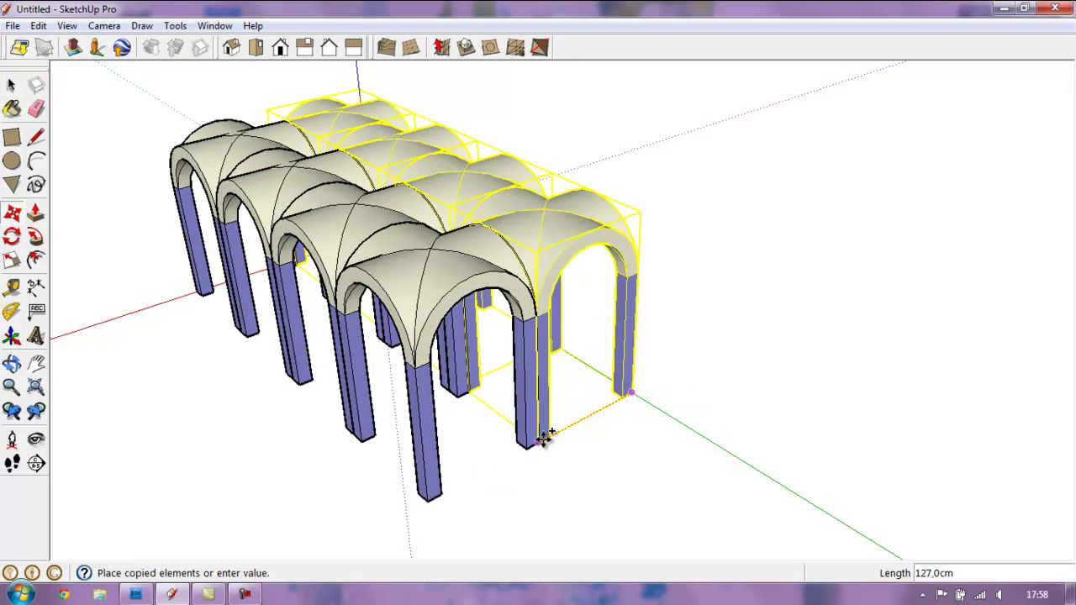
{"action": "left_click", "coordinate": [542, 441]}
{"action": "left_click", "coordinate": [542, 440]}
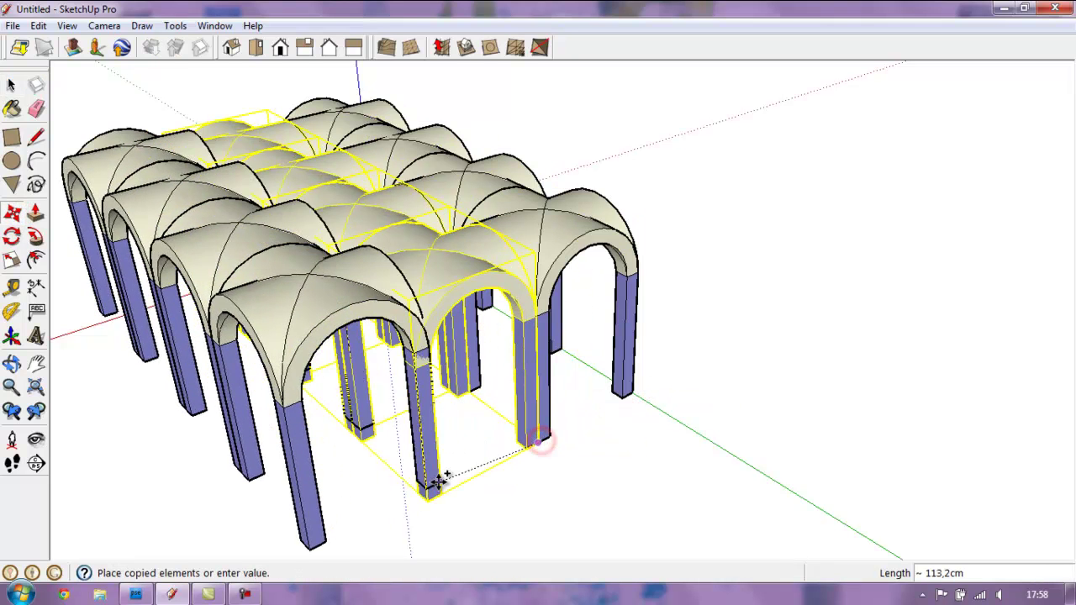
{"action": "left_click", "coordinate": [428, 500]}
Step: Copy the arcade sideways once more to add the fourth row of vaults
{"action": "left_click", "coordinate": [36, 361]}
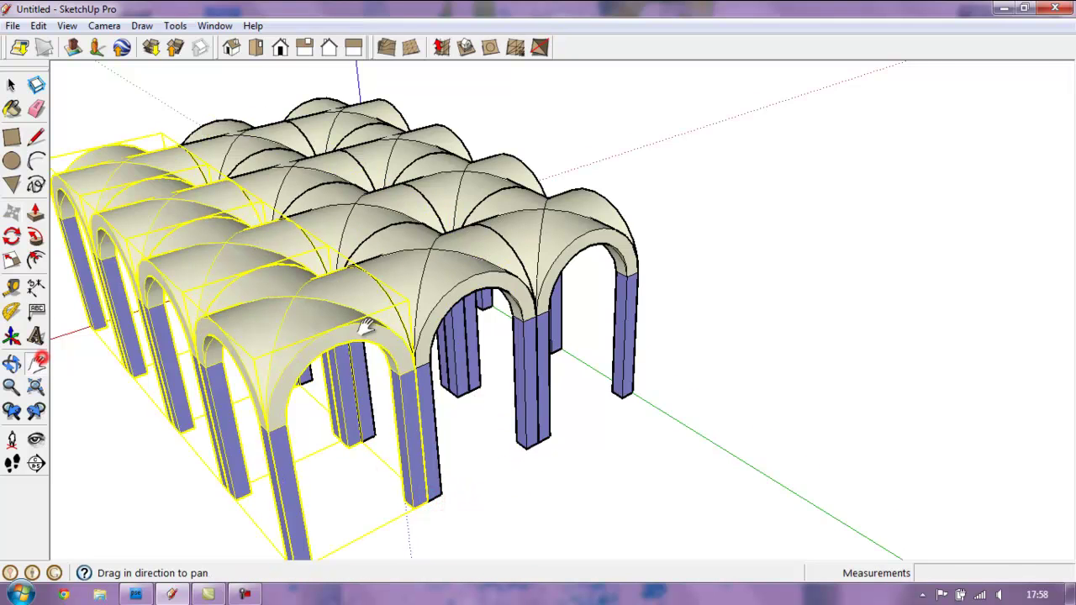
{"action": "left_click_drag", "start_coordinate": [344, 336], "coordinate": [362, 329]}
{"action": "left_click", "coordinate": [13, 214]}
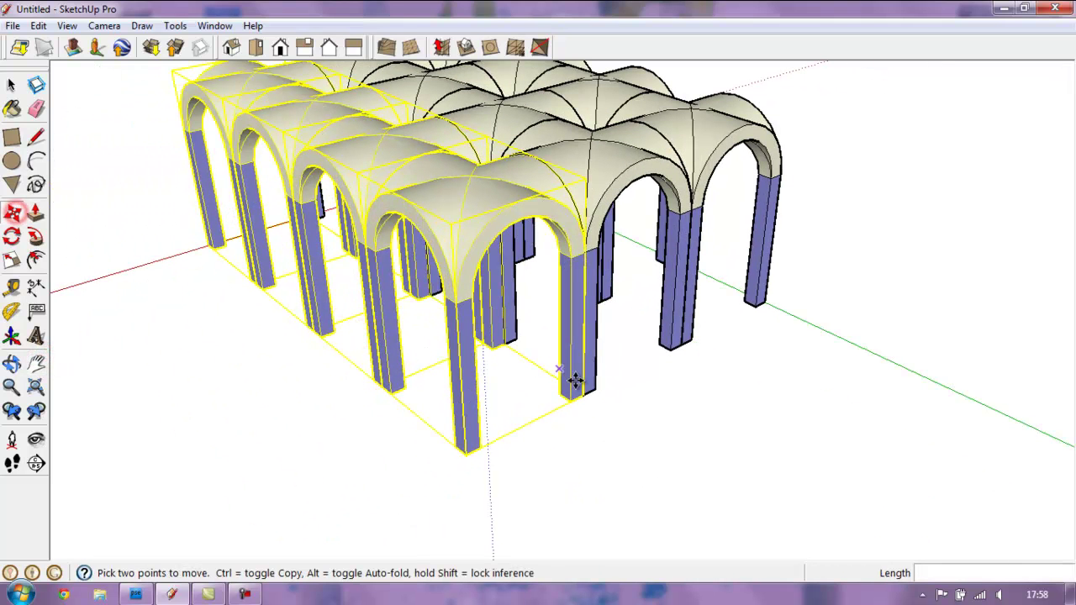
{"action": "left_click", "coordinate": [587, 399], "text": "ctrl"}
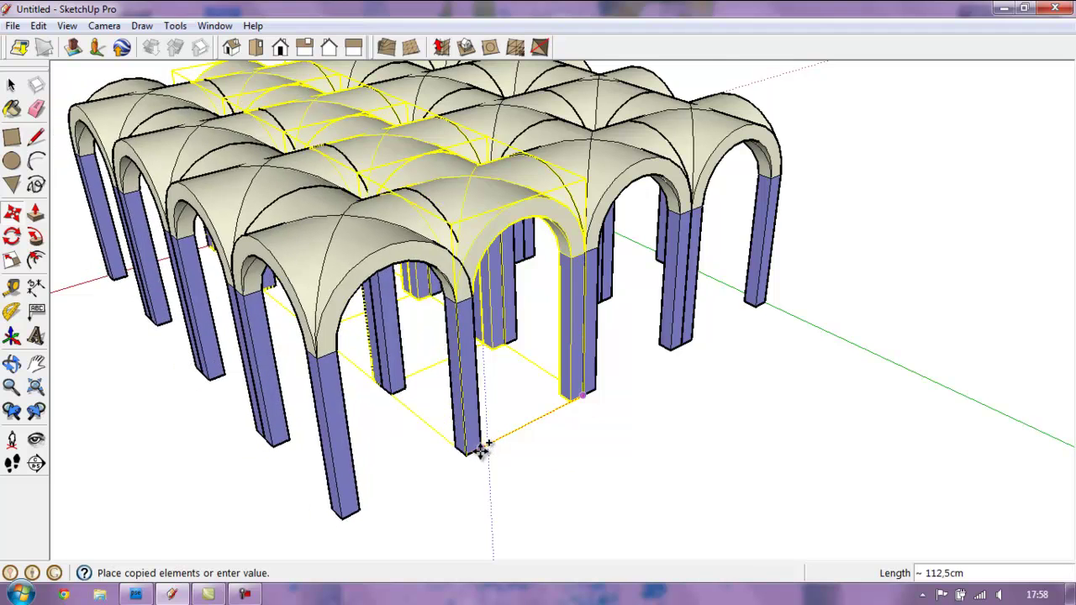
{"action": "left_click", "coordinate": [471, 453]}
{"action": "scroll", "coordinate": [112, 240], "scroll_direction": "down", "scroll_amount": 3}
{"action": "scroll", "coordinate": [71, 190], "scroll_direction": "down", "scroll_amount": 2}
Step: Deselect, centre the four-by-four vault grid in view, and select the entire grid
{"action": "left_click", "coordinate": [13, 85]}
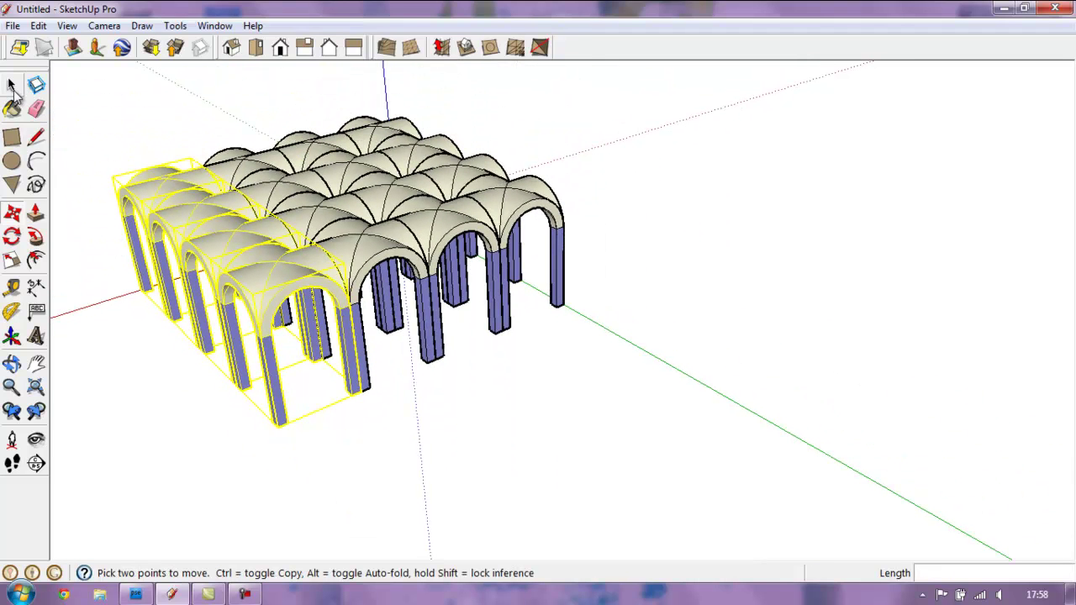
{"action": "left_click", "coordinate": [97, 110]}
{"action": "left_click", "coordinate": [12, 363]}
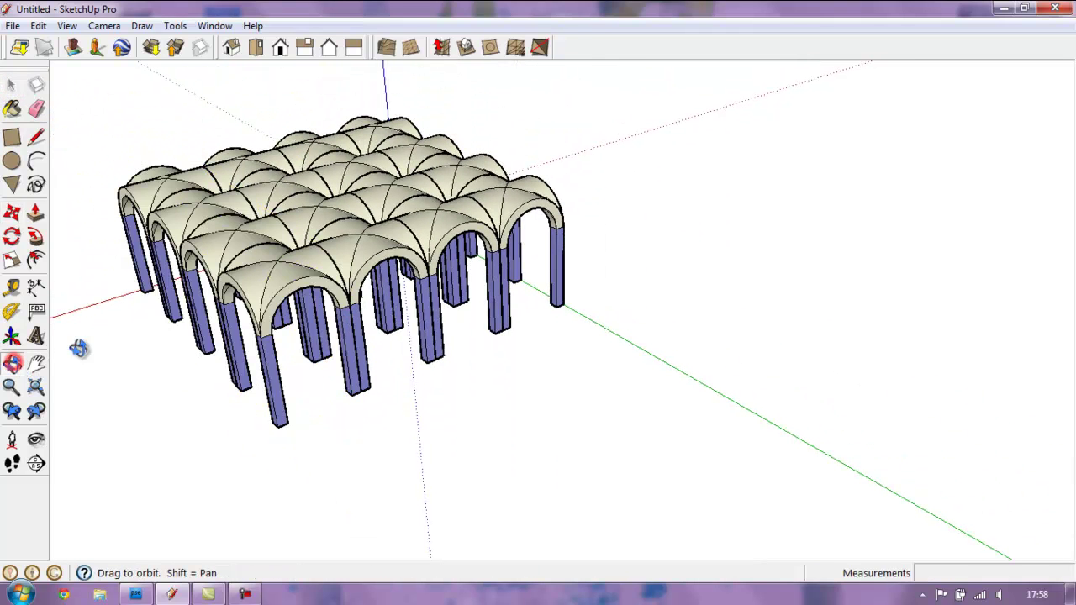
{"action": "left_click", "coordinate": [40, 363]}
{"action": "left_click_drag", "start_coordinate": [264, 232], "coordinate": [386, 269]}
{"action": "left_click", "coordinate": [11, 85]}
{"action": "left_click_drag", "start_coordinate": [186, 79], "coordinate": [813, 553]}
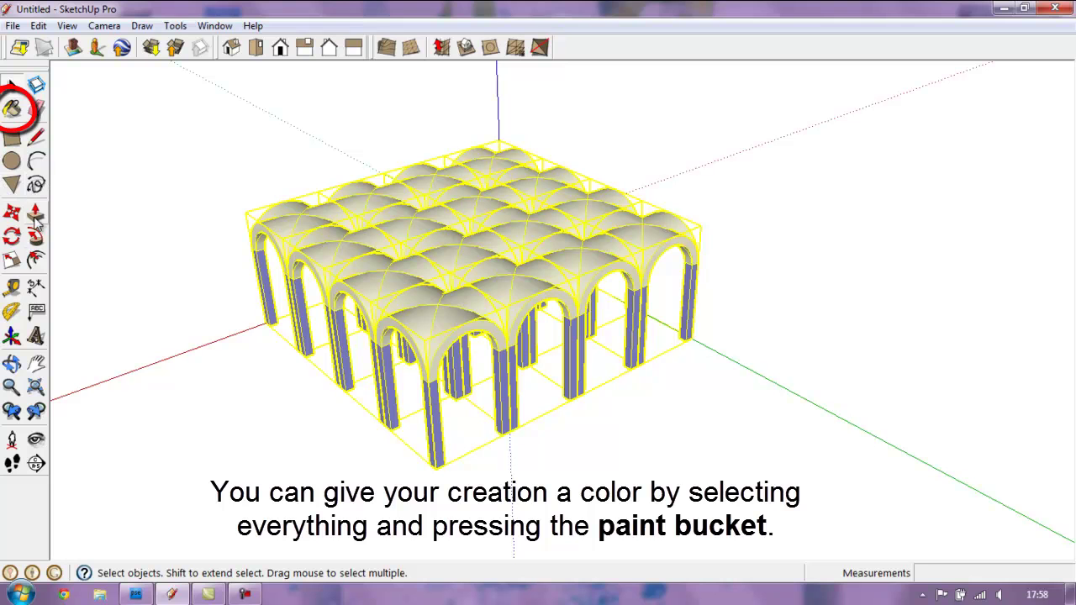
Step: Paint the selected vault grid with the orange Color_C03 material, then close the Materials panel
{"action": "left_click", "coordinate": [11, 109]}
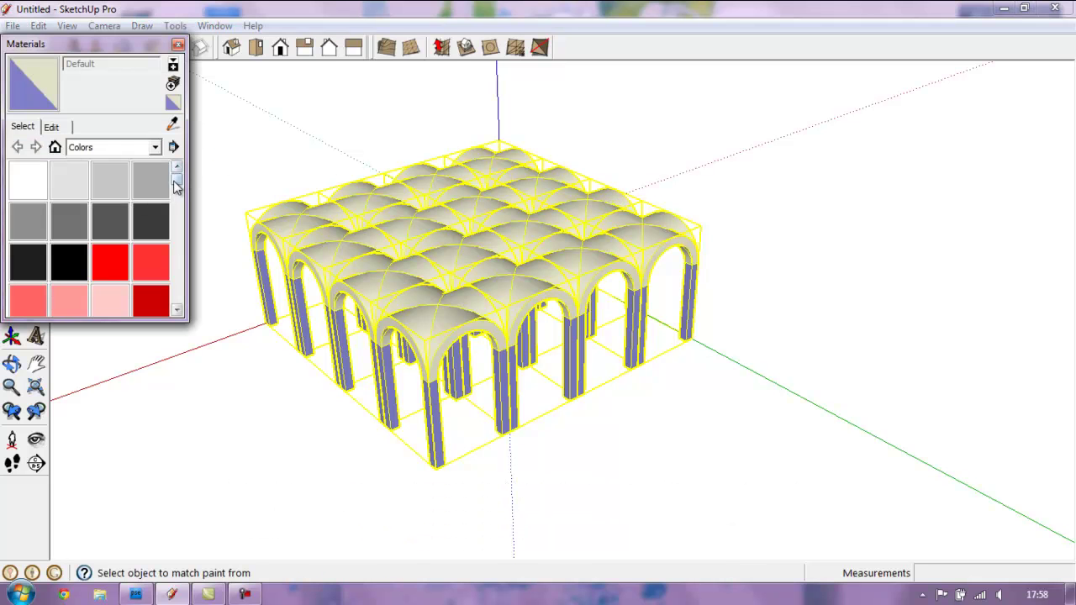
{"action": "left_click_drag", "start_coordinate": [176, 186], "coordinate": [181, 209]}
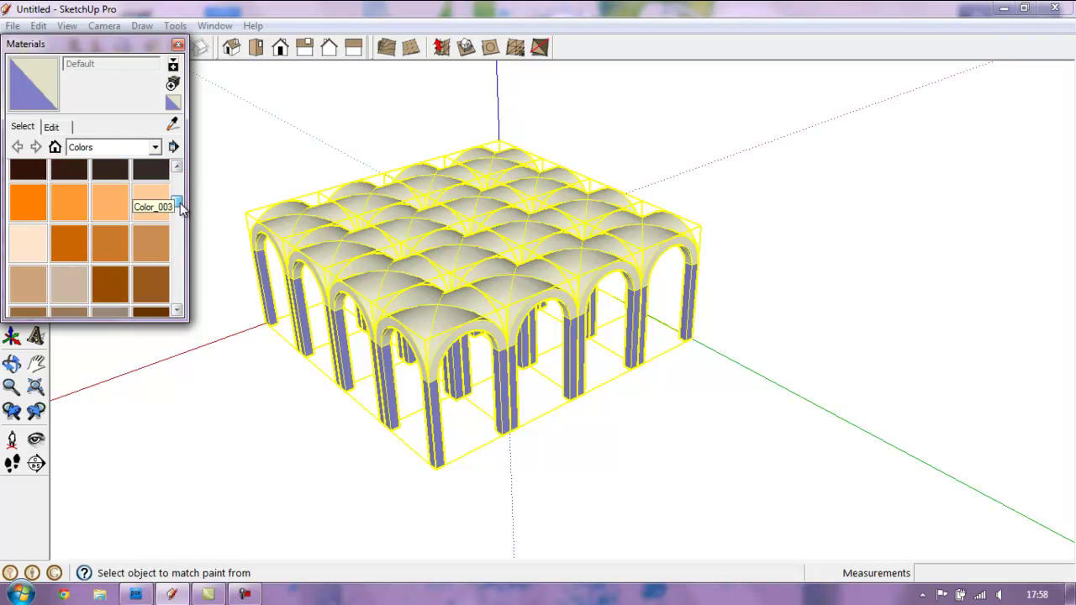
{"action": "left_click", "coordinate": [120, 203]}
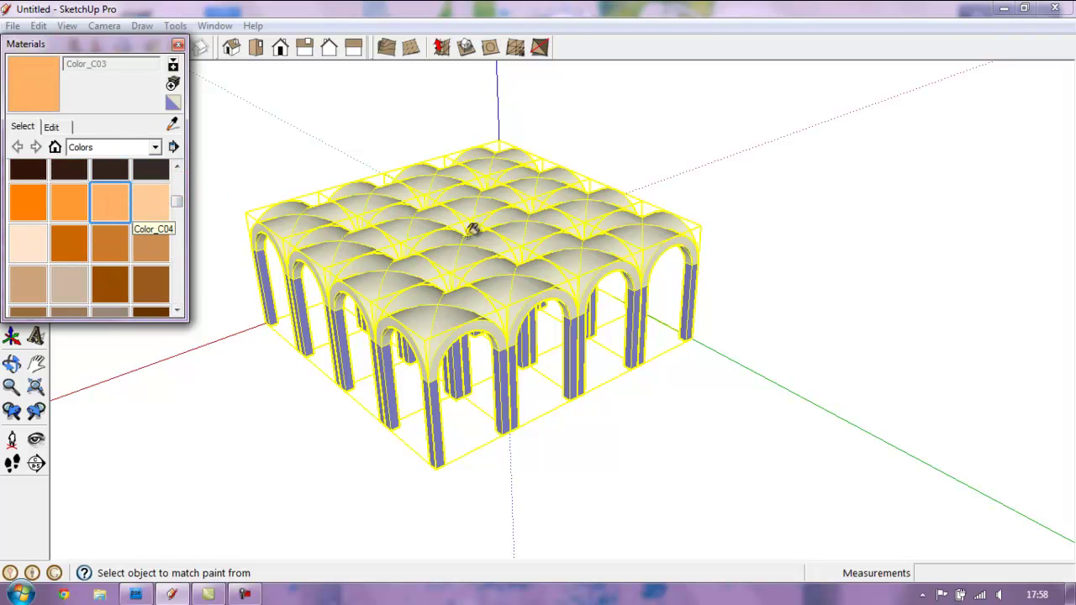
{"action": "left_click", "coordinate": [469, 233]}
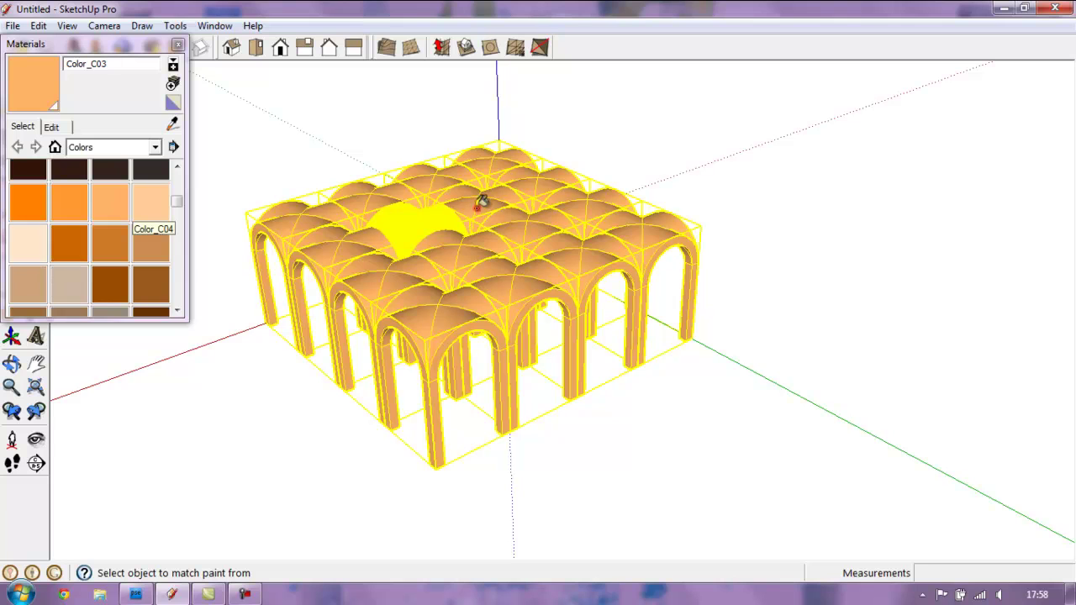
{"action": "left_click", "coordinate": [477, 208]}
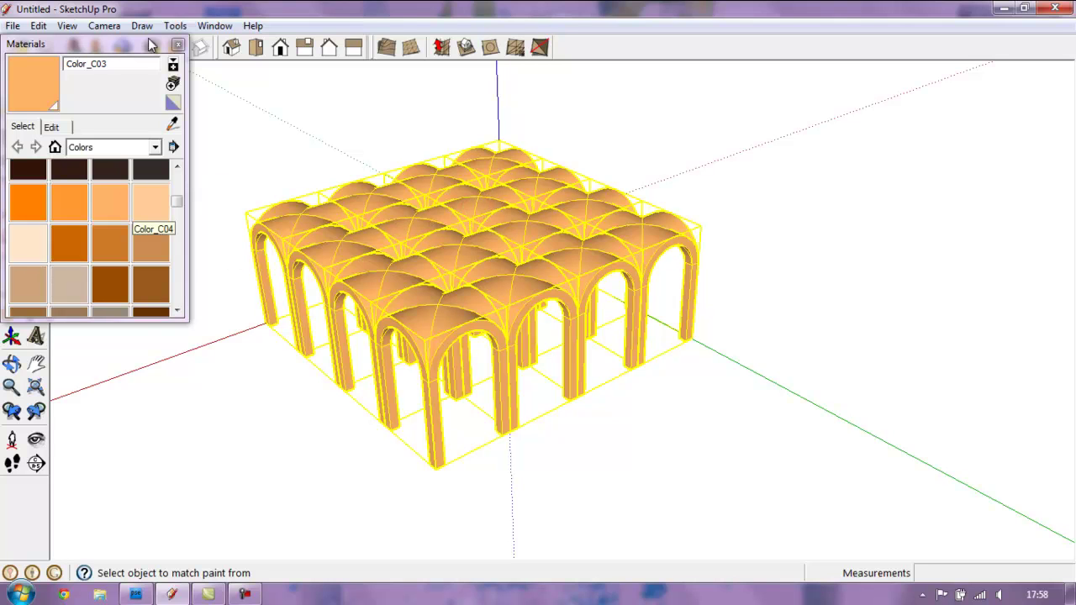
{"action": "left_click", "coordinate": [178, 46]}
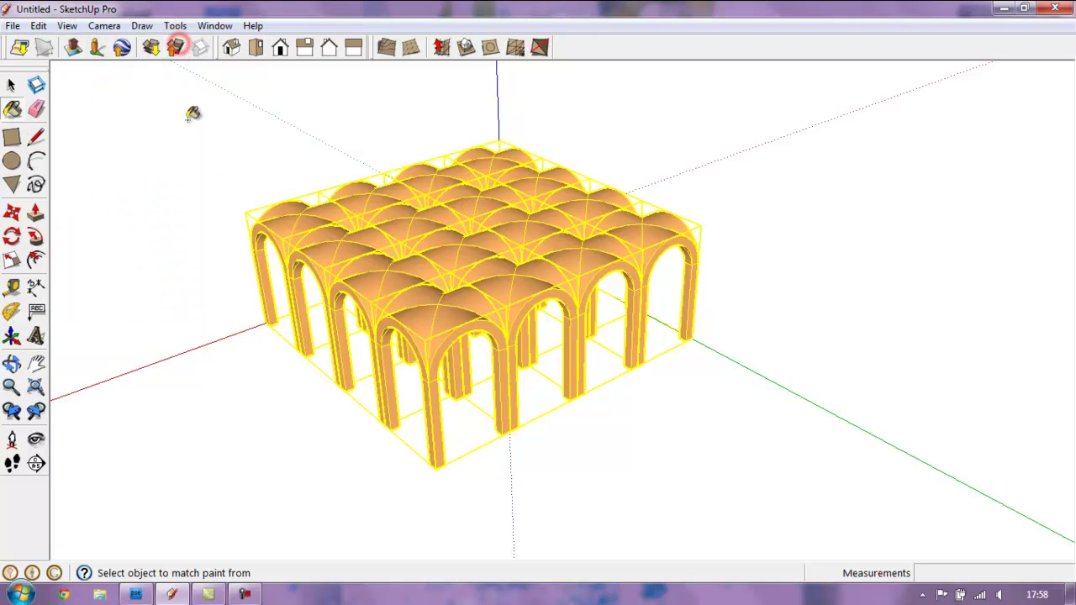
Step: Select the whole grid, set Soften/Smooth Edges to 86 degrees with Soften coplanar, then deselect
{"action": "left_click", "coordinate": [10, 85]}
{"action": "left_click", "coordinate": [206, 109]}
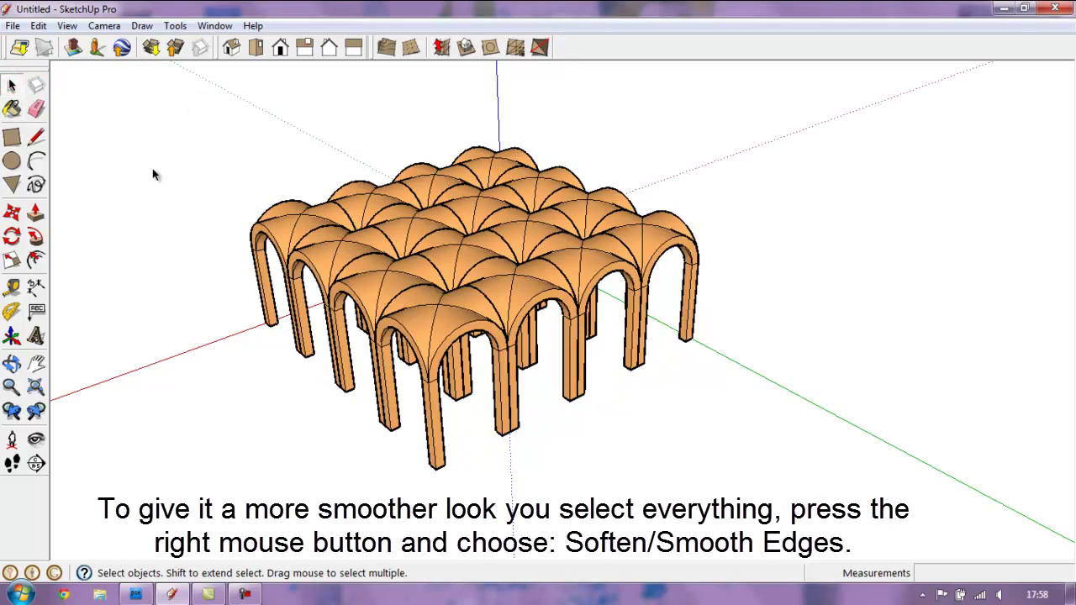
{"action": "left_click_drag", "start_coordinate": [175, 120], "coordinate": [764, 480]}
{"action": "right_click", "coordinate": [460, 256]}
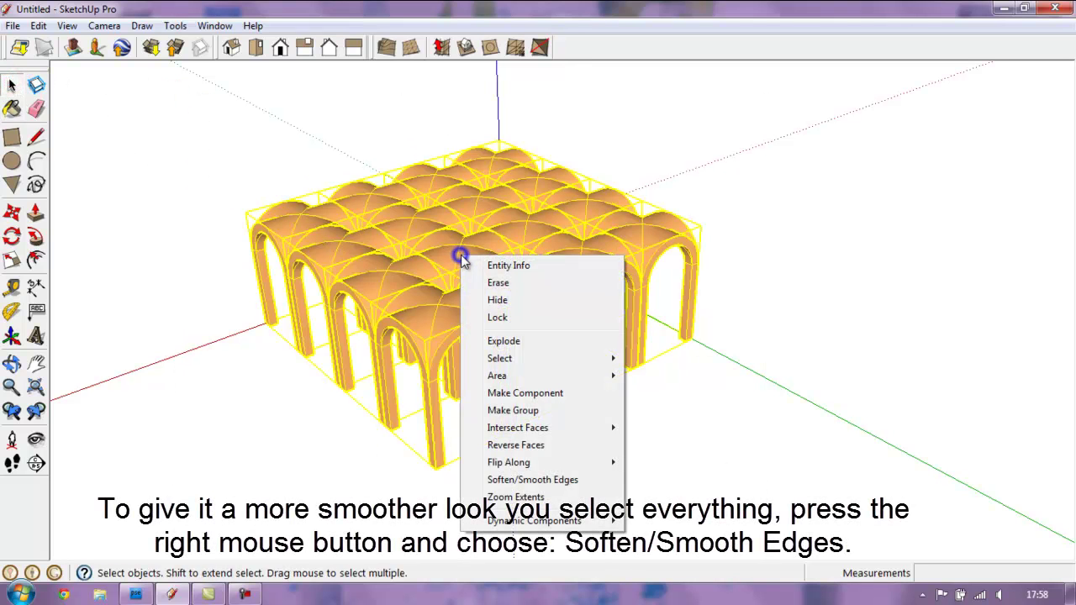
{"action": "left_click", "coordinate": [546, 480]}
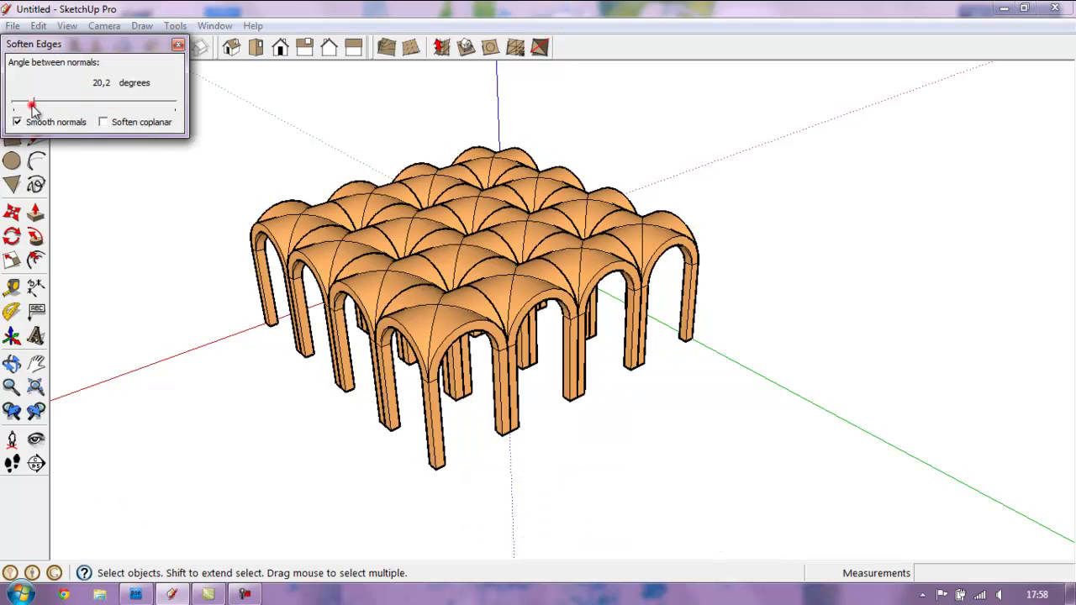
{"action": "left_click_drag", "start_coordinate": [79, 105], "coordinate": [124, 107]}
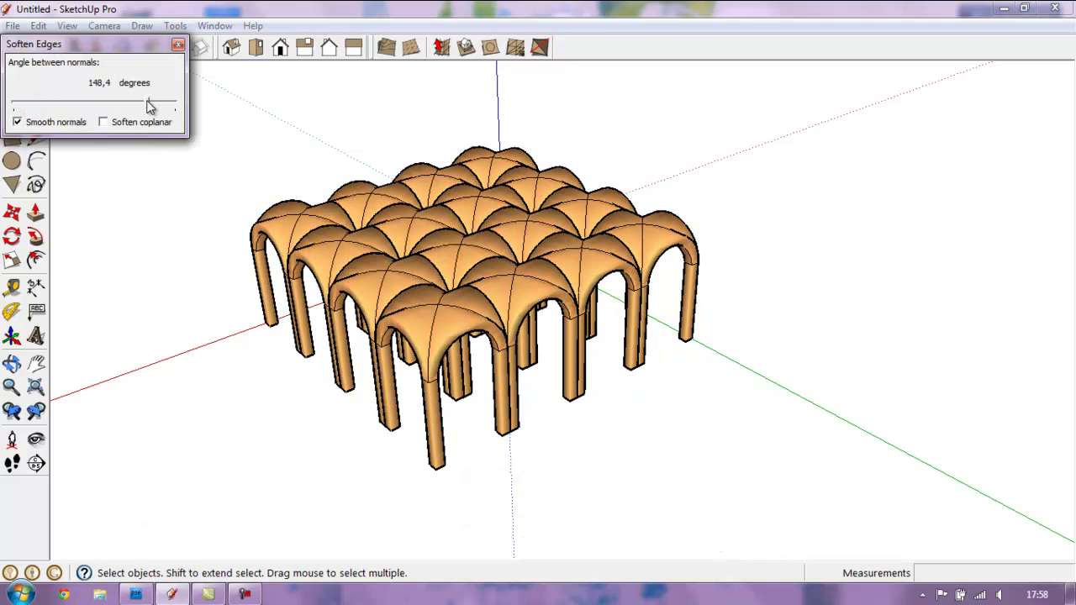
{"action": "left_click_drag", "start_coordinate": [120, 107], "coordinate": [95, 106]}
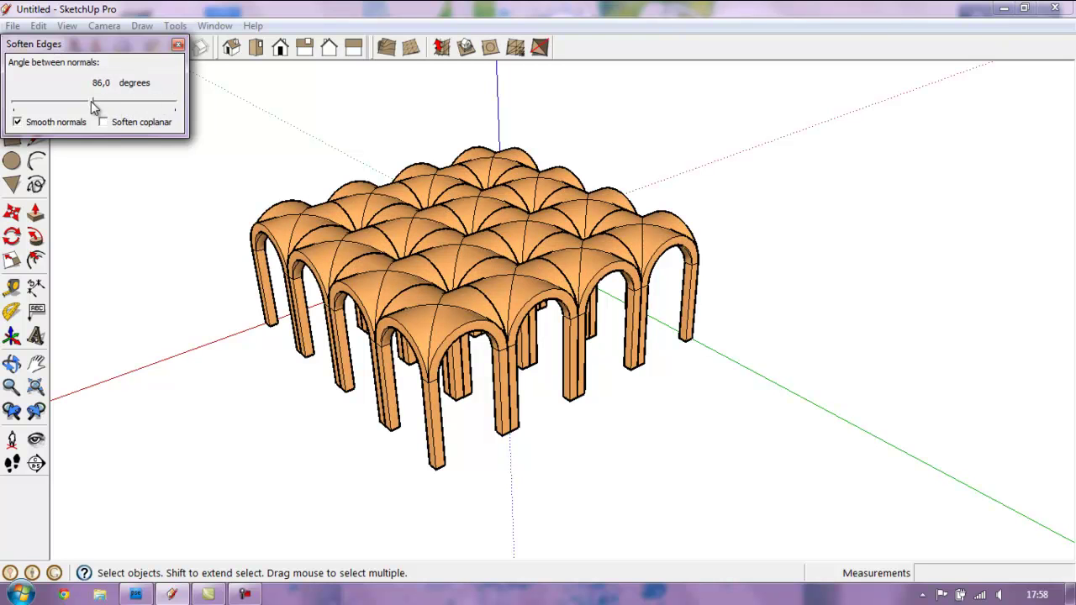
{"action": "left_click", "coordinate": [104, 124]}
{"action": "left_click", "coordinate": [178, 46]}
{"action": "left_click", "coordinate": [180, 133]}
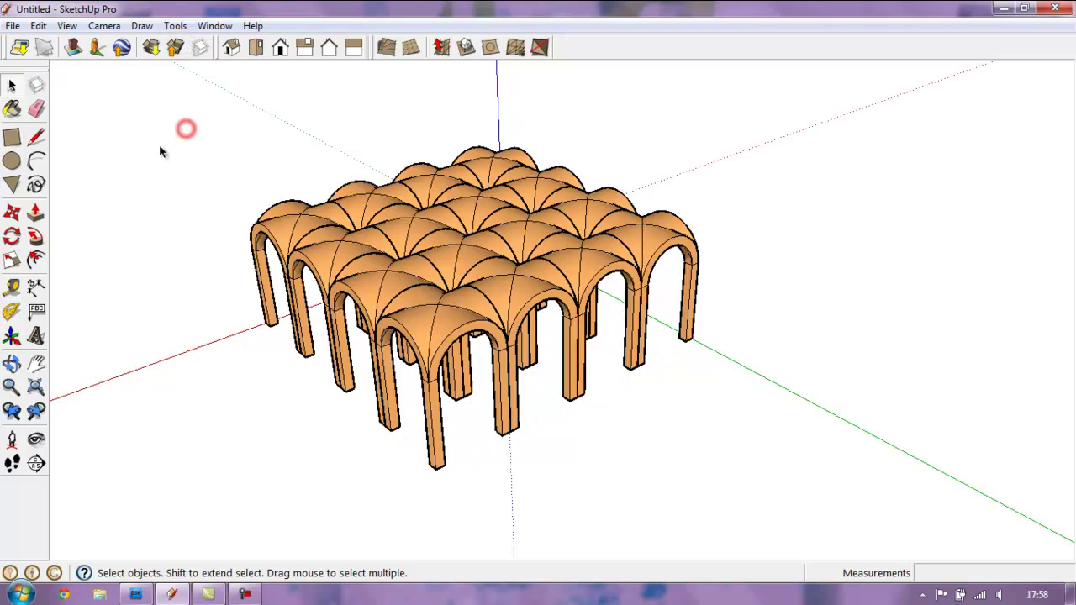
{"action": "left_click", "coordinate": [12, 362]}
{"action": "mouse_move", "coordinate": [277, 182]}
{"action": "left_mouse_down"}
{"action": "mouse_move", "coordinate": [742, 277]}
{"action": "mouse_move", "coordinate": [597, 129]}
{"action": "mouse_move", "coordinate": [396, 277]}
{"action": "mouse_move", "coordinate": [574, 171]}
{"action": "mouse_move", "coordinate": [509, 280]}
{"action": "mouse_move", "coordinate": [599, 290]}
{"action": "mouse_move", "coordinate": [563, 310]}
{"action": "mouse_move", "coordinate": [531, 264]}
{"action": "mouse_move", "coordinate": [459, 34]}
{"action": "mouse_move", "coordinate": [701, 221]}
{"action": "mouse_move", "coordinate": [697, 291]}
{"action": "mouse_move", "coordinate": [674, 254]}
{"action": "mouse_move", "coordinate": [305, 238]}
{"action": "mouse_move", "coordinate": [630, 332]}
{"action": "mouse_move", "coordinate": [581, 211]}
{"action": "mouse_move", "coordinate": [557, 264]}
{"action": "mouse_move", "coordinate": [434, 319]}
{"action": "mouse_move", "coordinate": [352, 330]}
{"action": "left_mouse_up"}
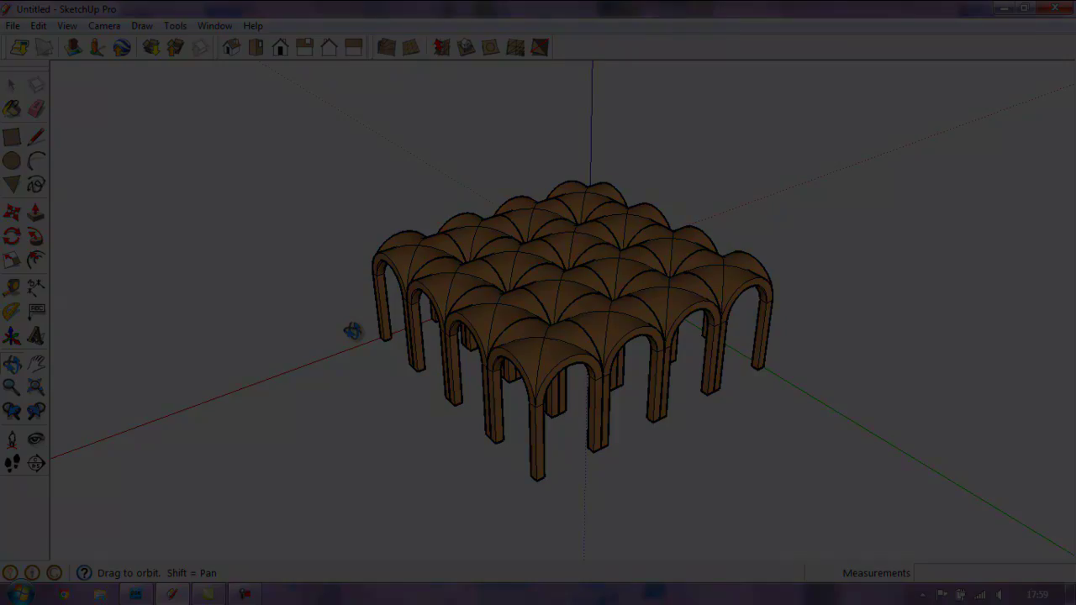